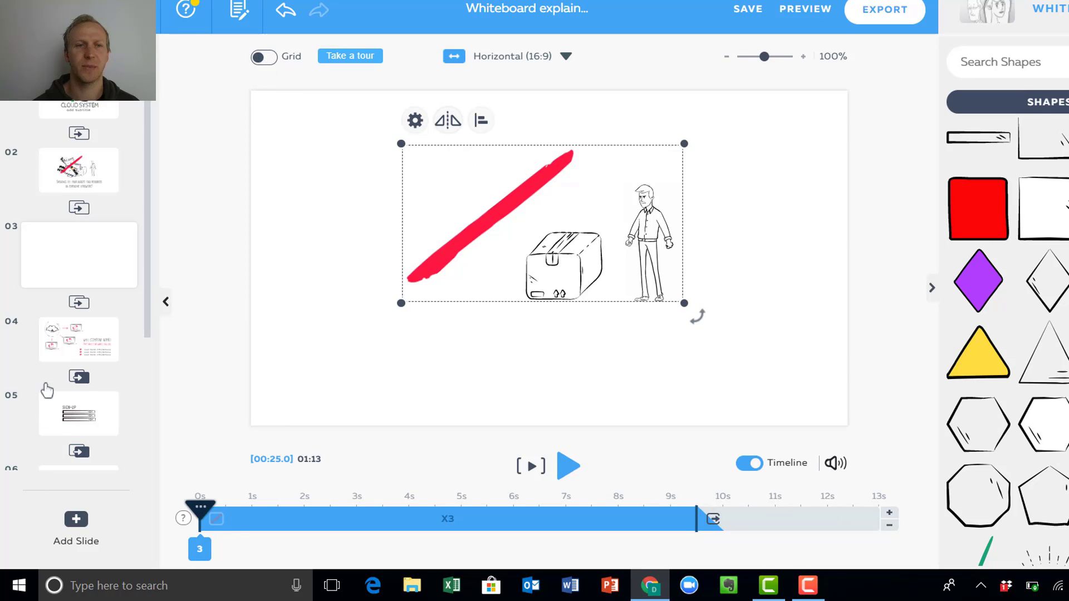
Open slide 4 and turn on the canvas grid.
left_click(64, 351)
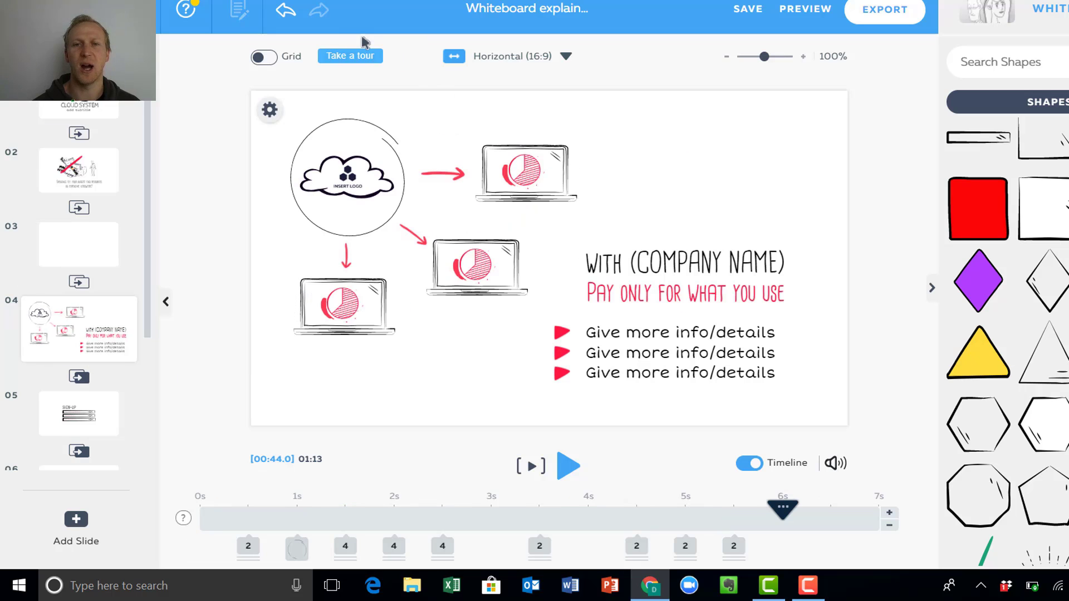
left_click(266, 58)
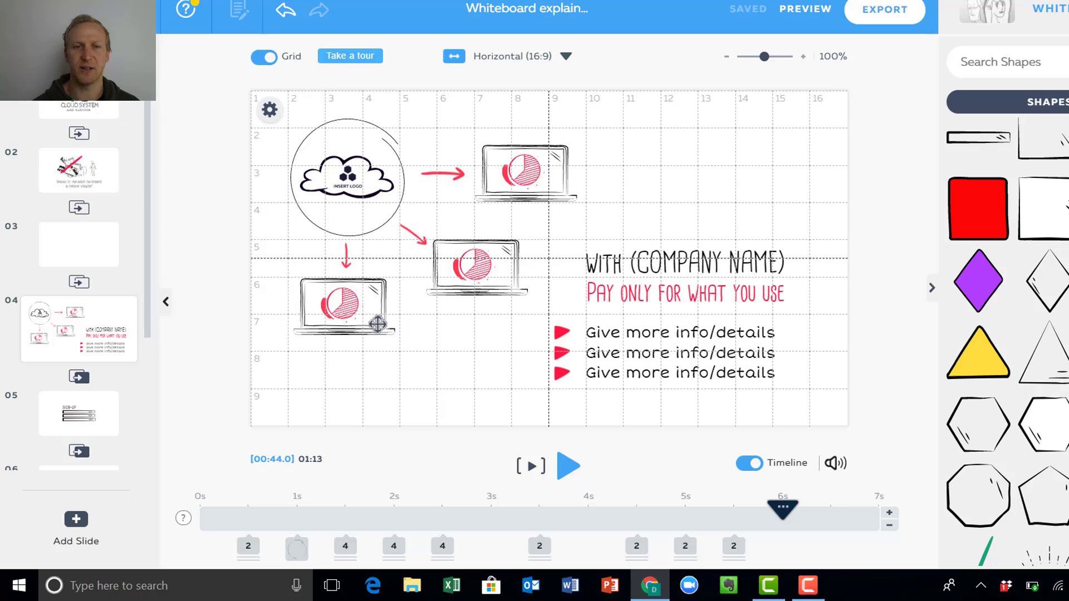
left_click(461, 257)
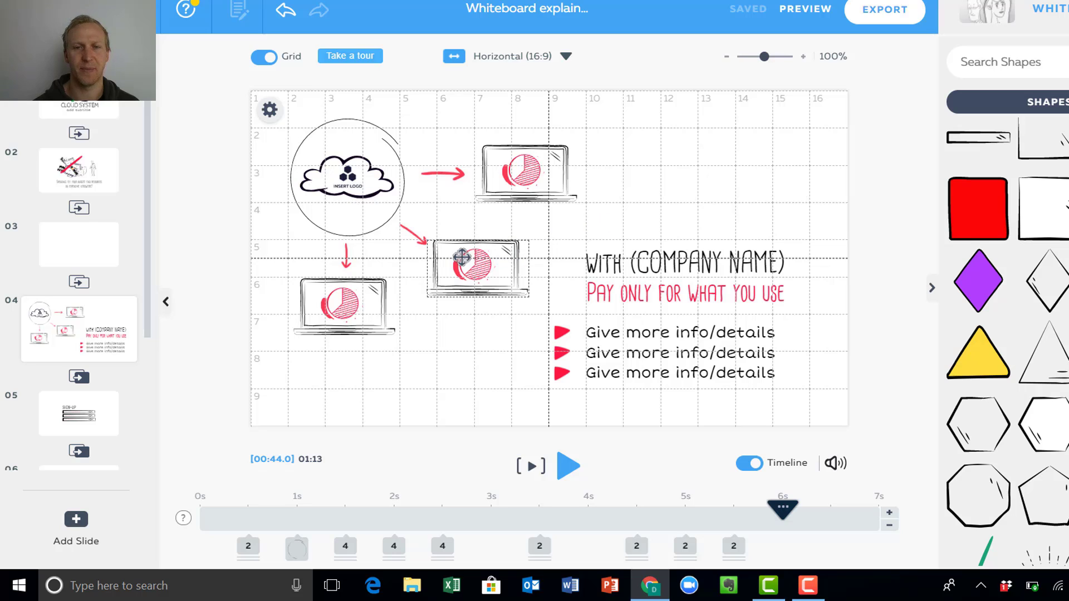
left_click(652, 332)
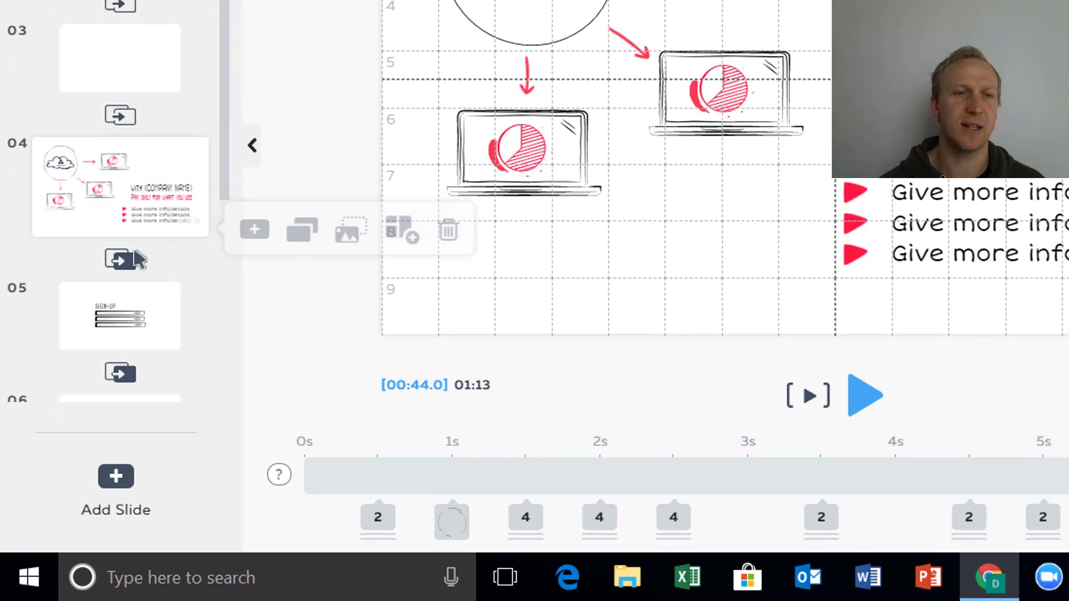
Add a blank slide after slide 4 and look through the Intros scene templates.
mouse_move(183, 224)
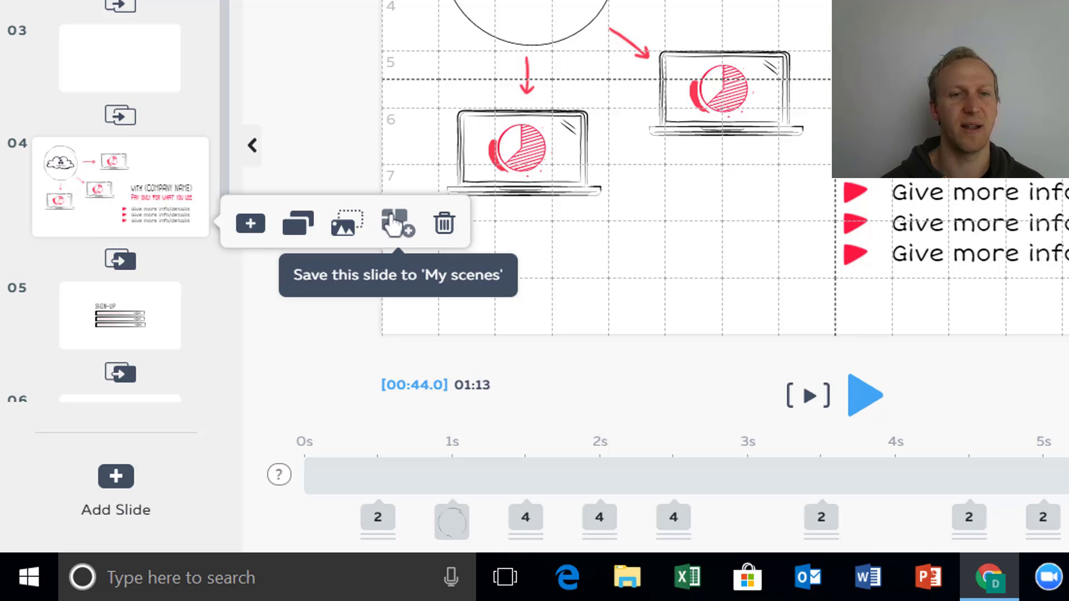
left_click(256, 224)
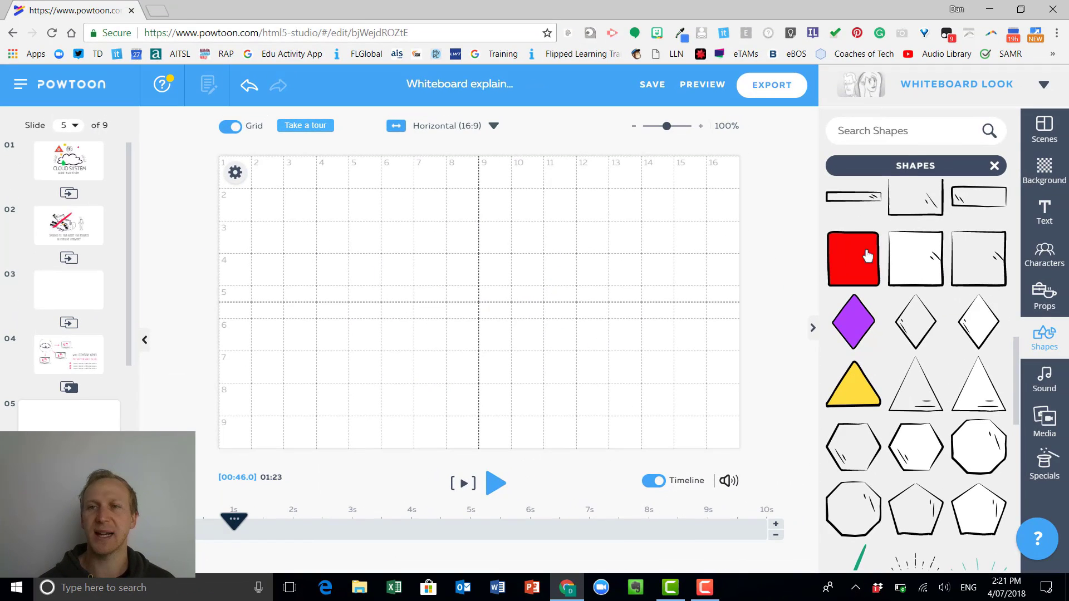
left_click(1045, 139)
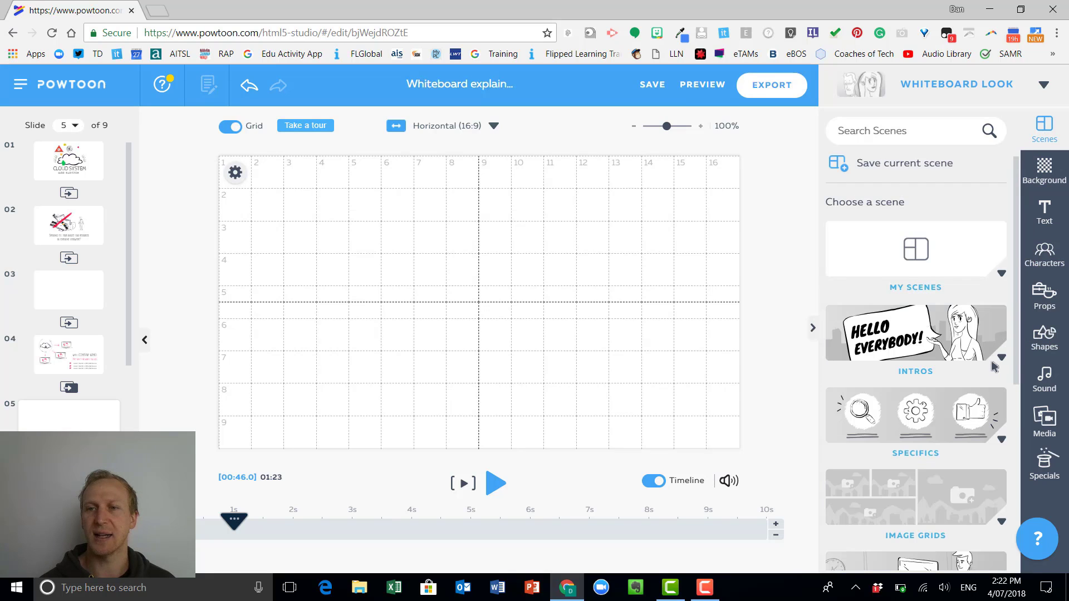
left_click(997, 359)
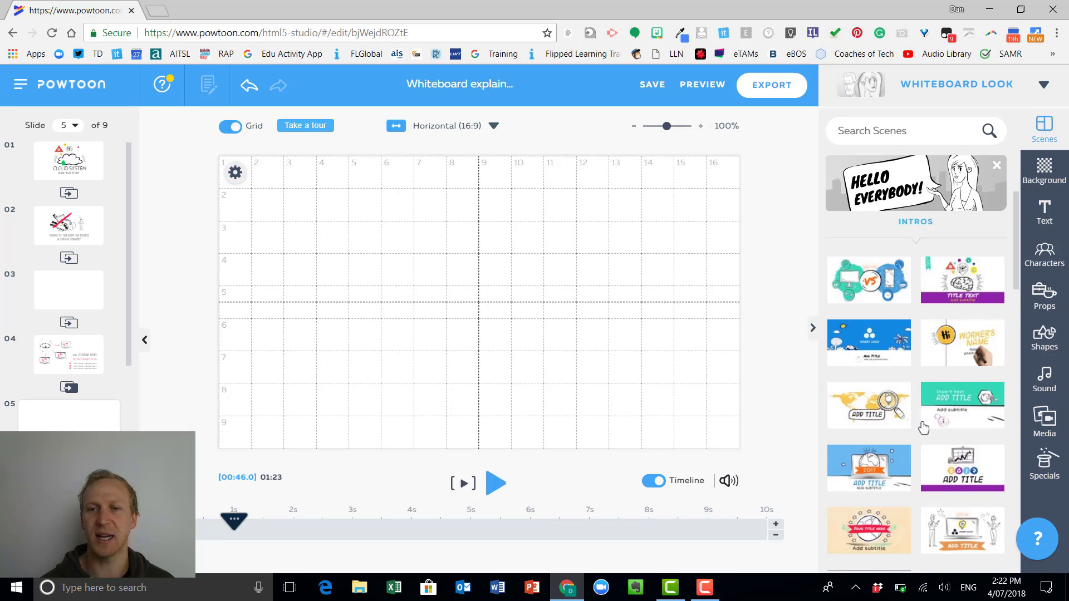
scroll(924, 427, "down", 3)
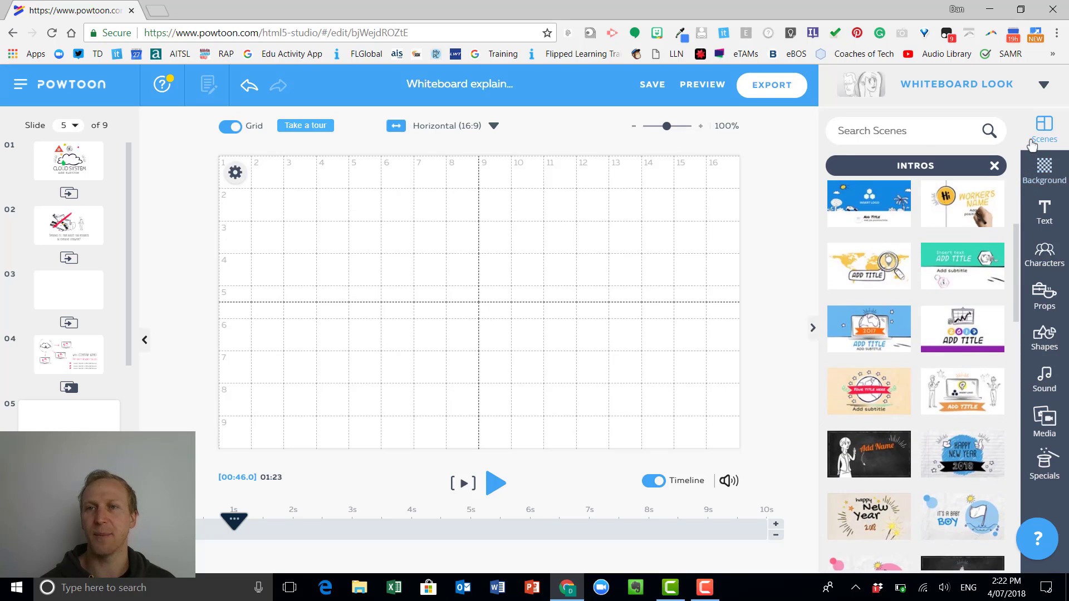
Set the new slide's background to the pale living-room sketch with armchair and lamp from the Locations collection.
left_click(1045, 177)
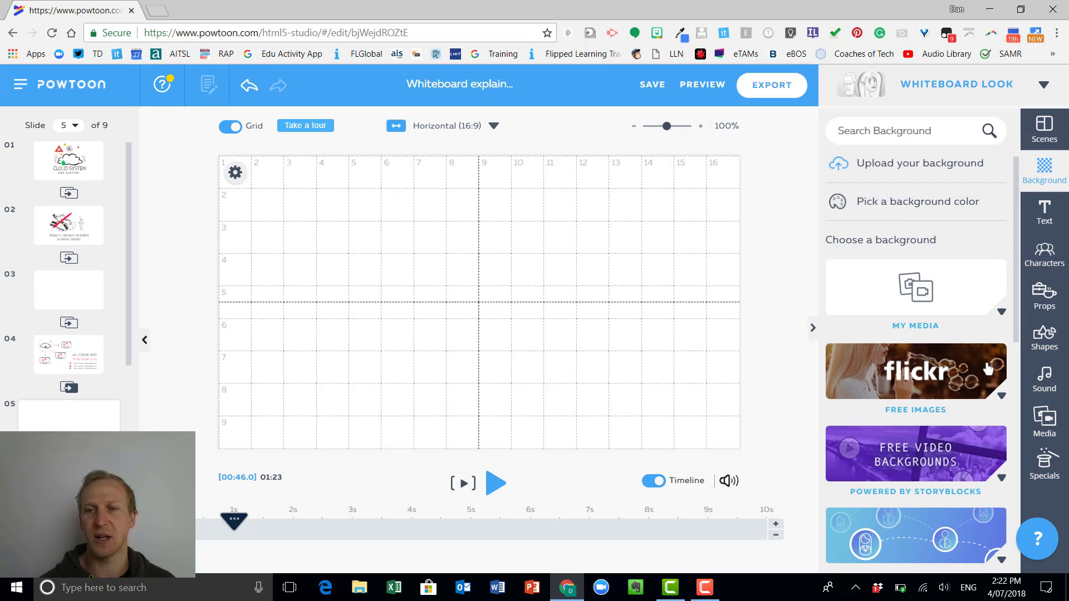
scroll(984, 372, "down", 4)
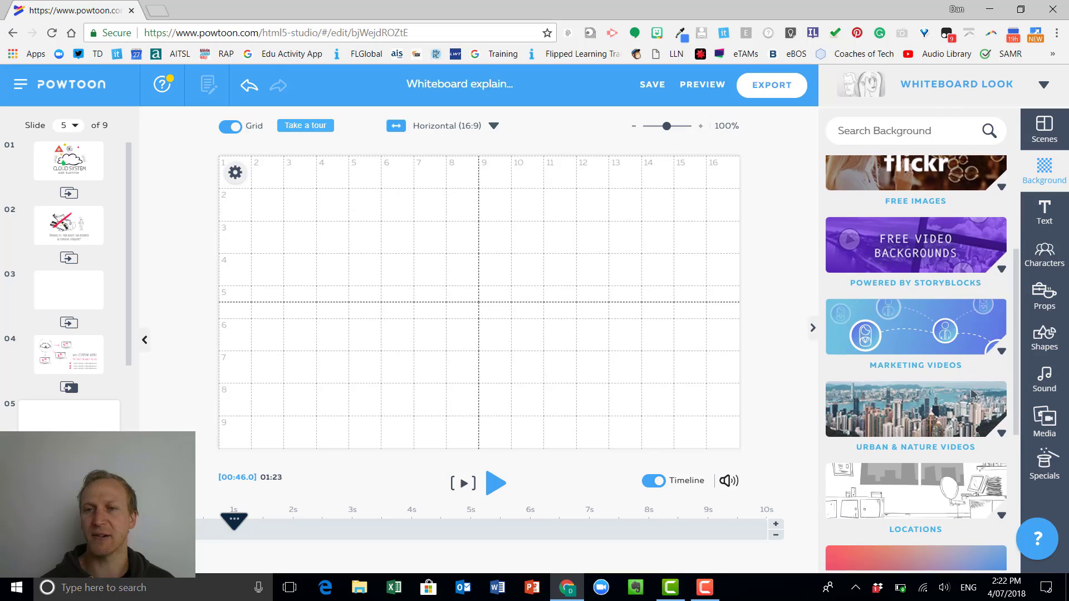
scroll(972, 472, "down", 3)
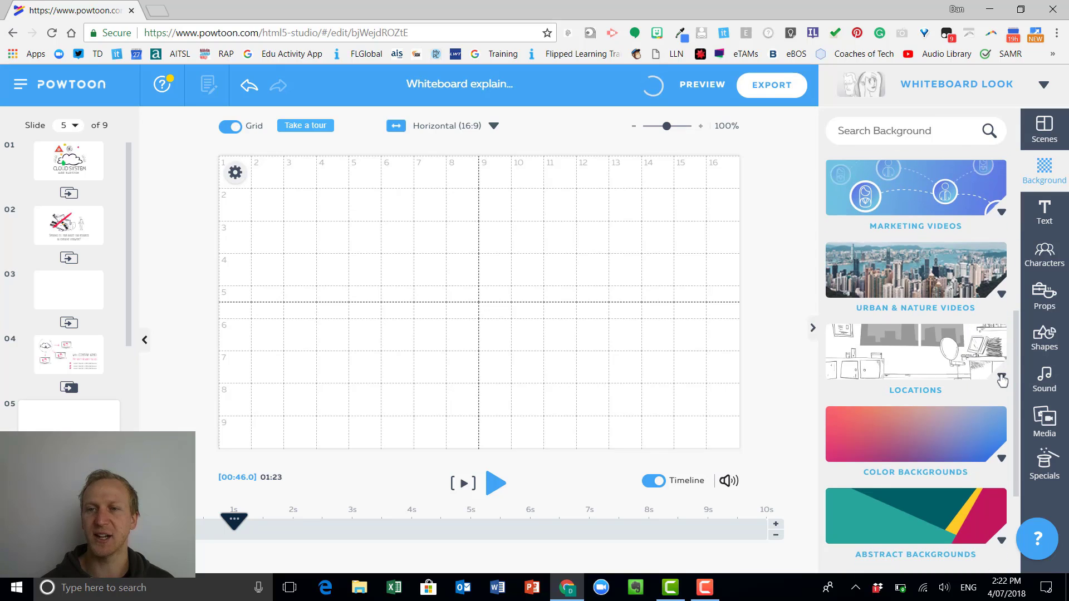
scroll(1002, 380, "down", 2)
scroll(980, 382, "down", 1)
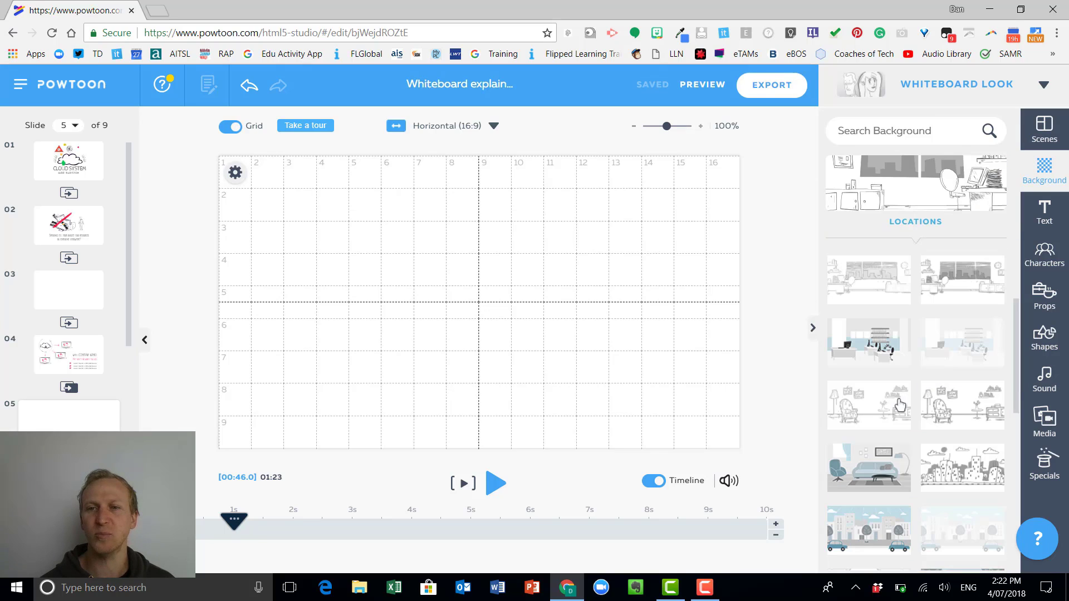
left_click(871, 416)
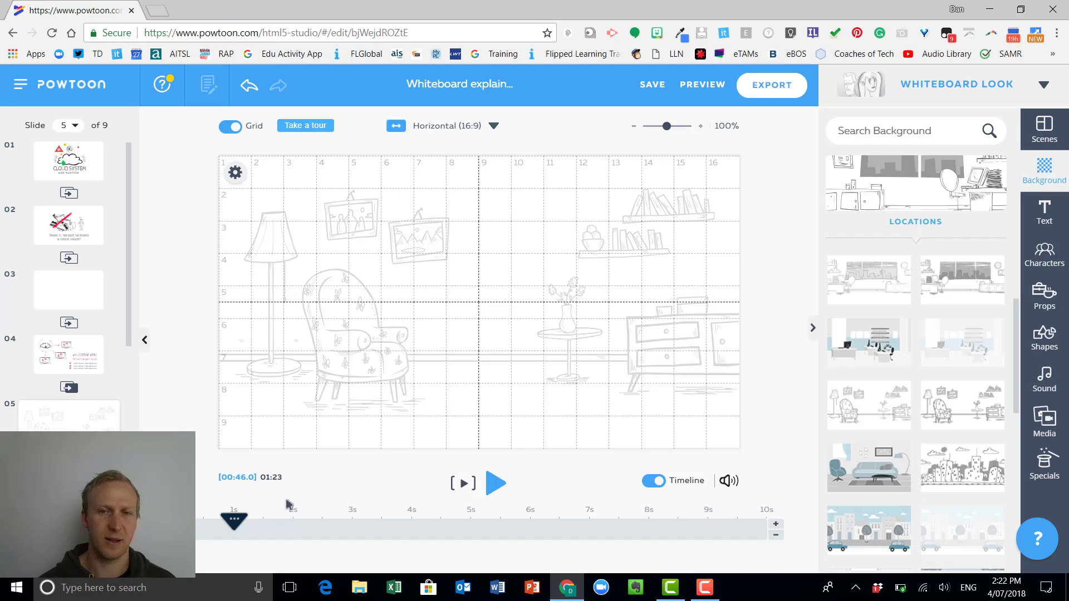
Add the Sketching character of the woman with a hair bun in the Sad pose and enlarge her on the slide.
left_click(1037, 261)
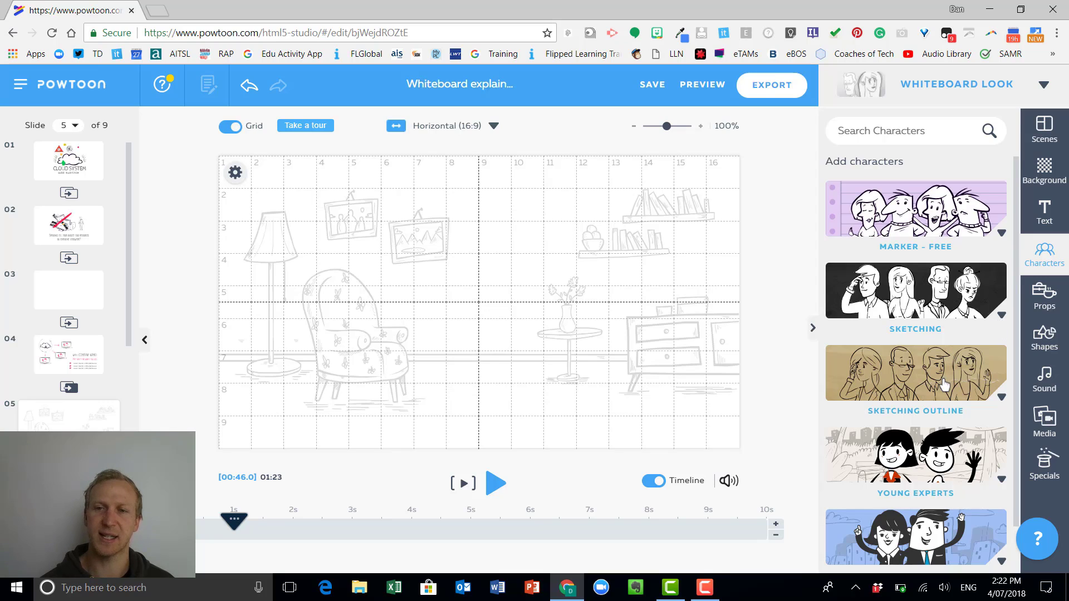
left_click(1000, 317)
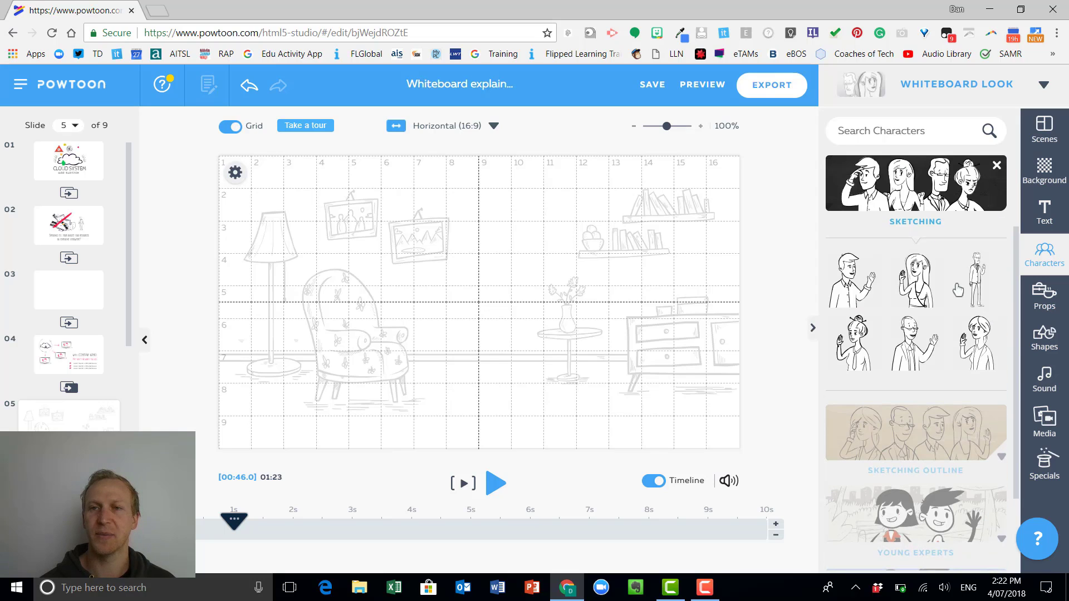
mouse_move(975, 283)
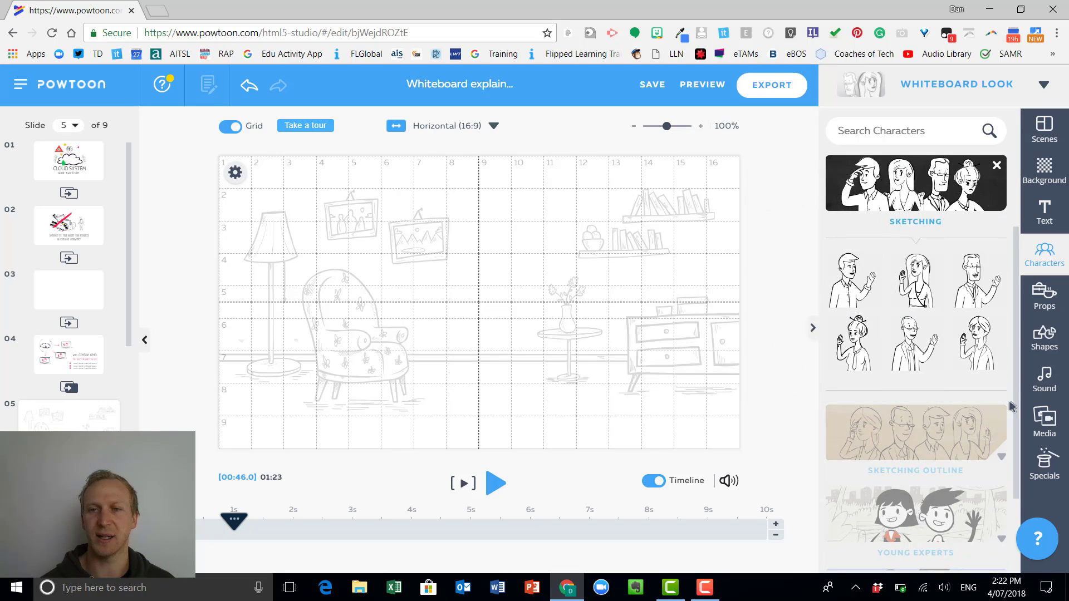
mouse_move(851, 344)
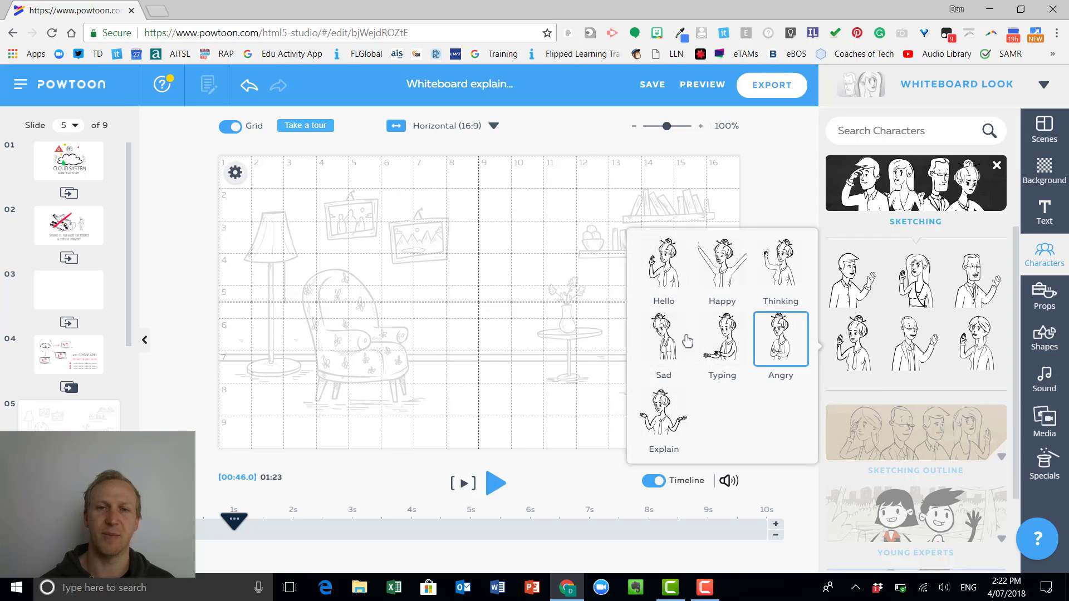
left_click(680, 340)
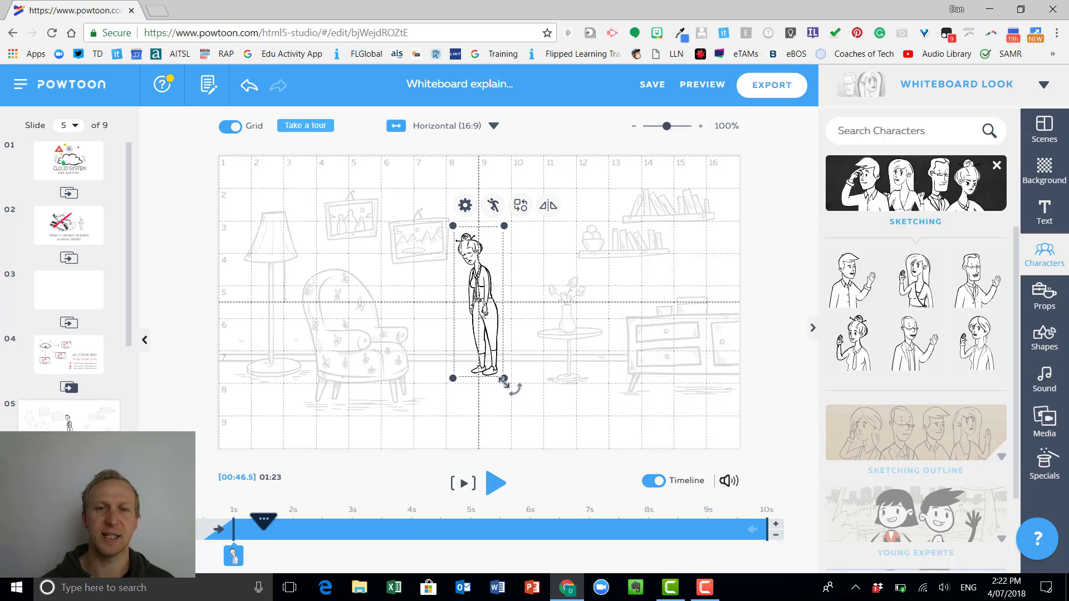
mouse_move(504, 378)
left_mouse_down()
mouse_move(516, 412)
mouse_move(572, 392)
mouse_move(524, 422)
left_mouse_up()
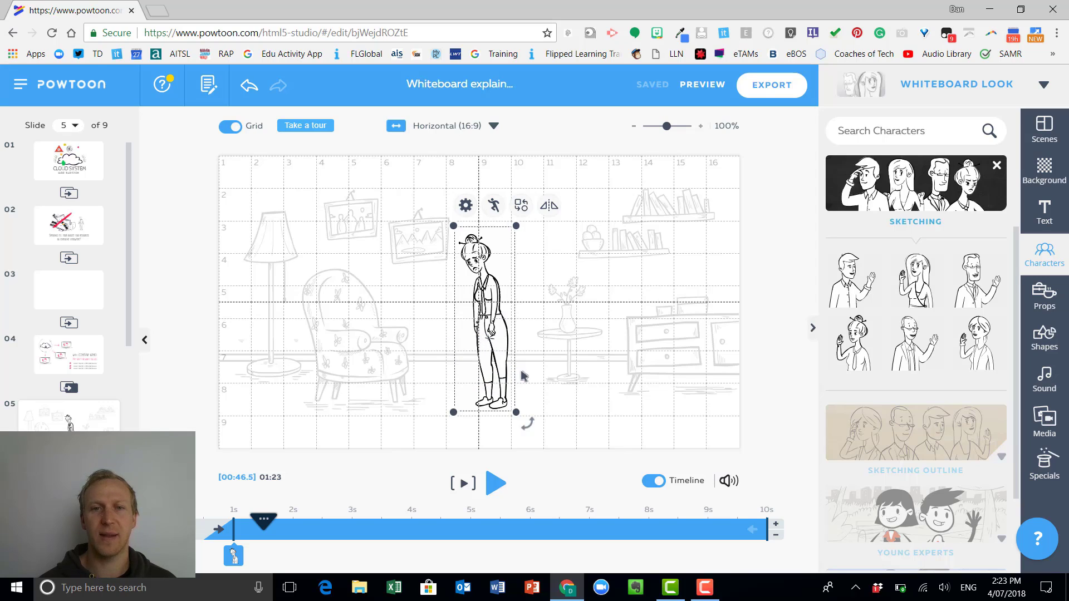
left_click(779, 431)
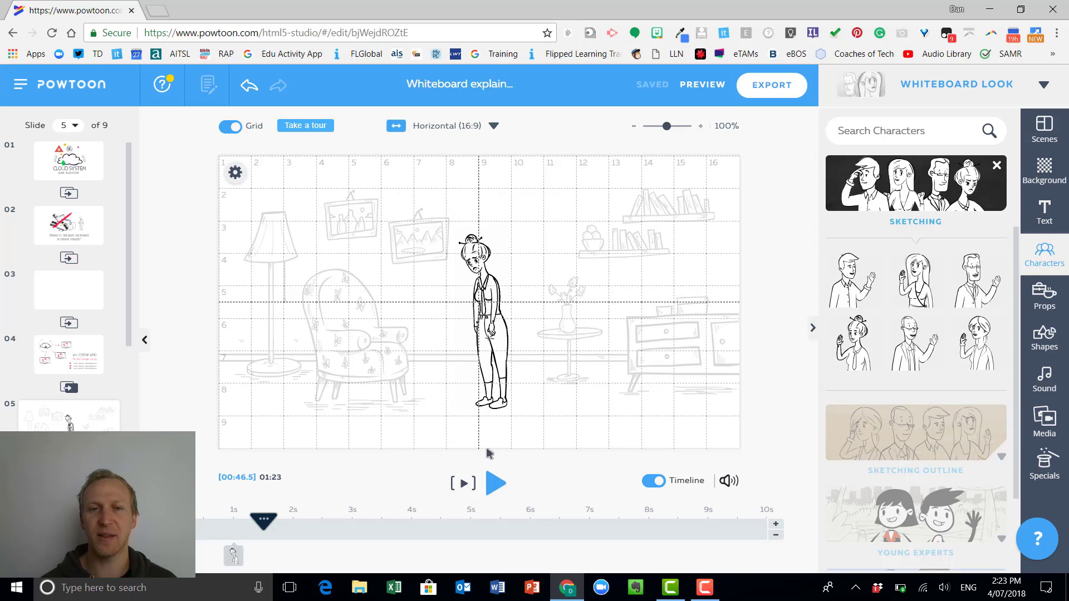
Look through the Office props and search the props library for "table".
left_click(1044, 304)
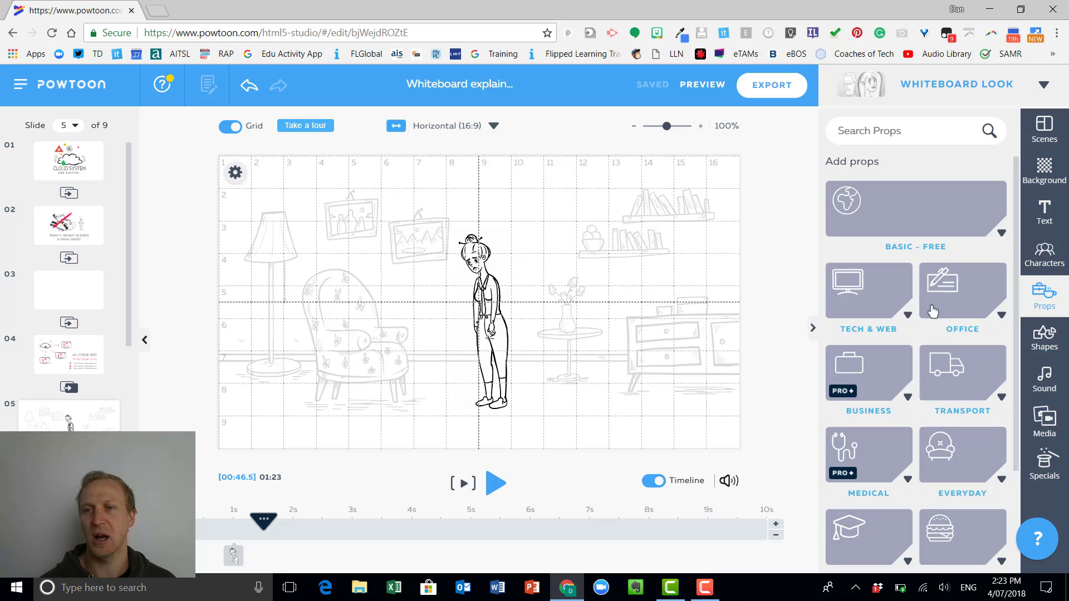
left_click(999, 319)
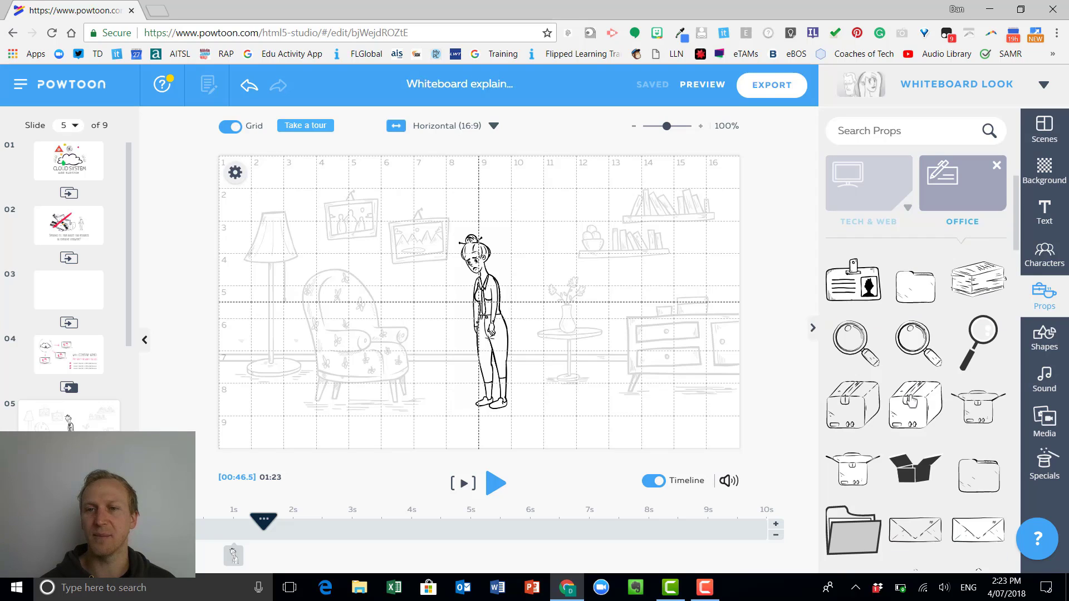
scroll(913, 395, "down", 10)
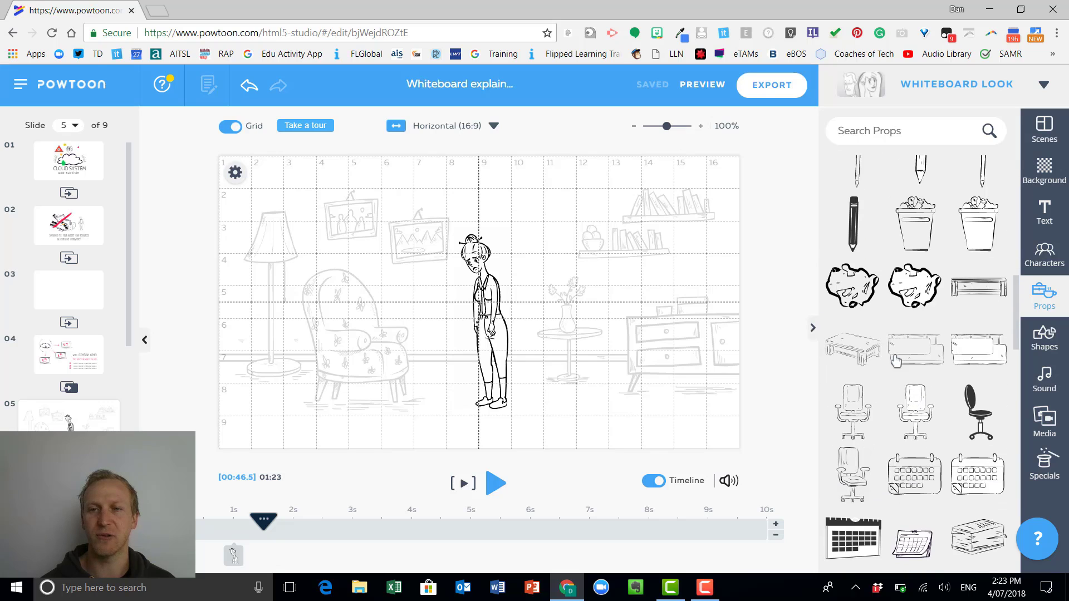
left_click(920, 133)
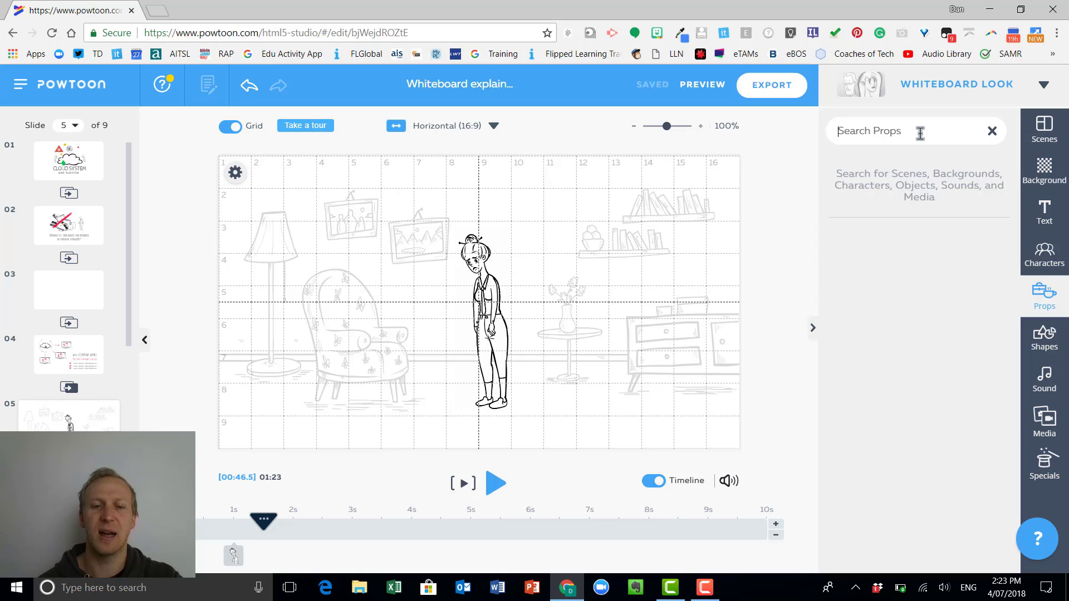
type("tabl")
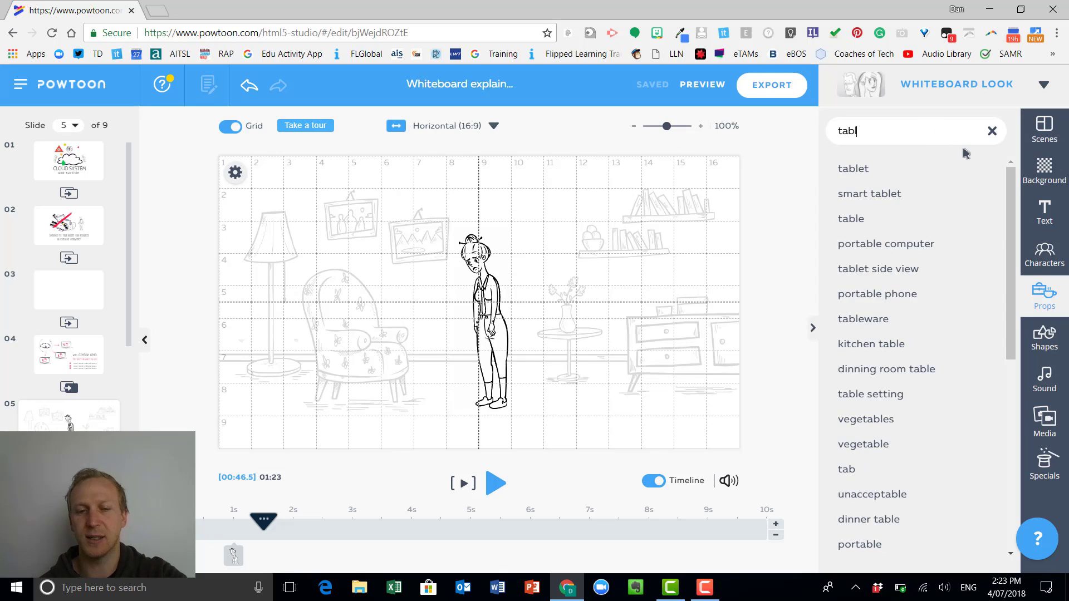
type("e")
left_click(952, 217)
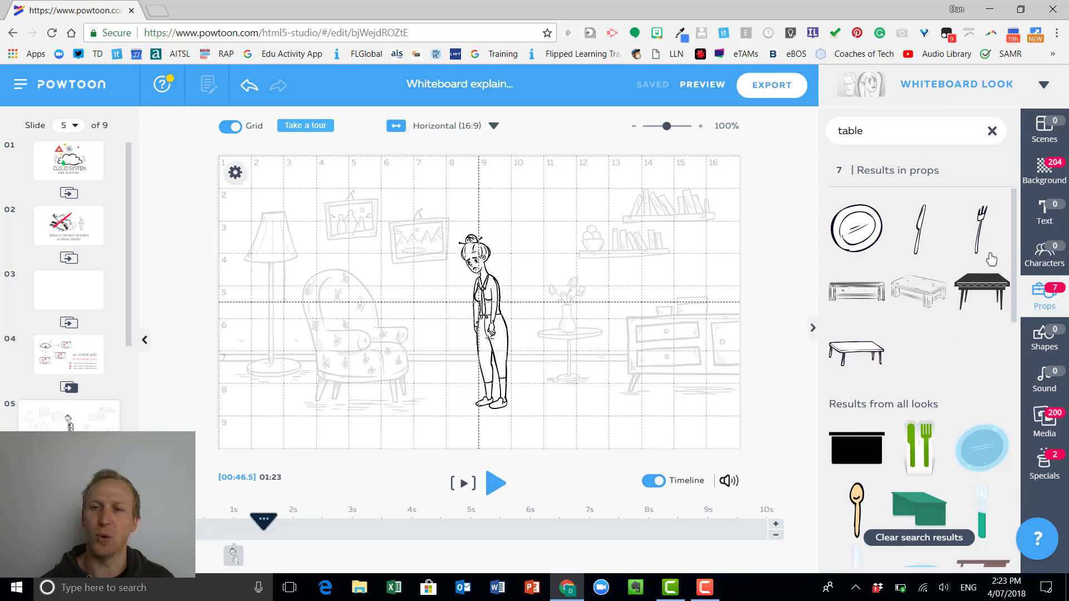
Insert the white outlined four-legged table from the search results and place it on the floor to the right of the woman's feet.
scroll(1019, 329, "down", 5)
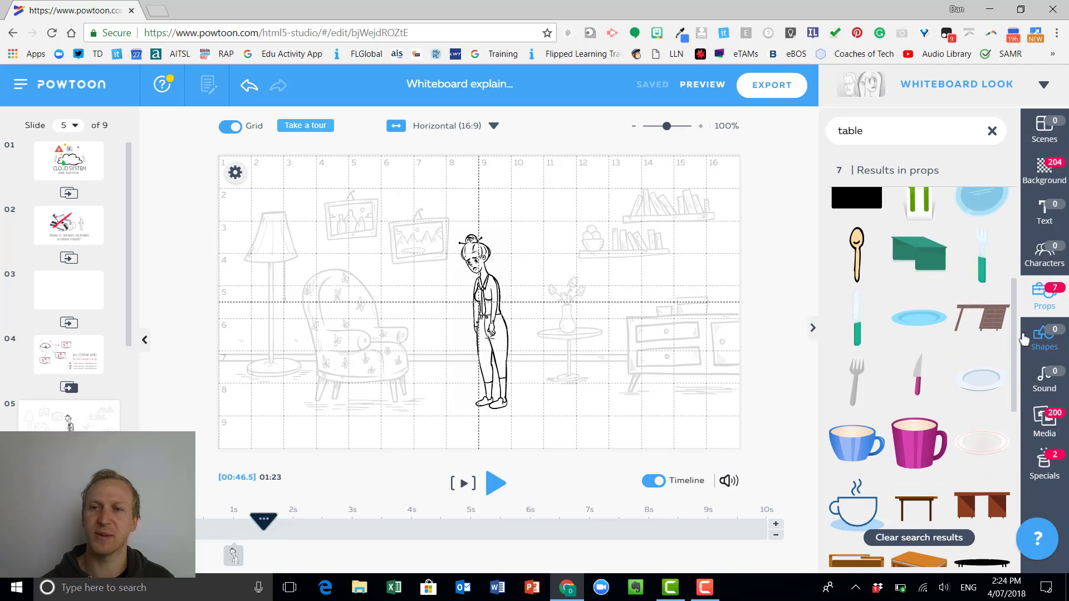
left_click_drag(1025, 339, 1001, 222)
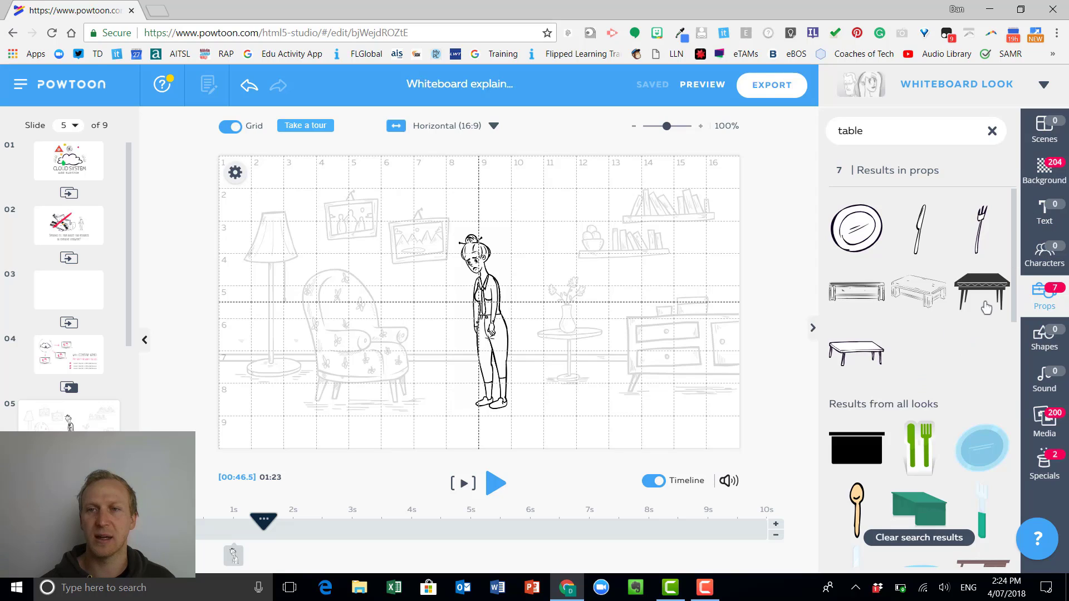
left_click(863, 363)
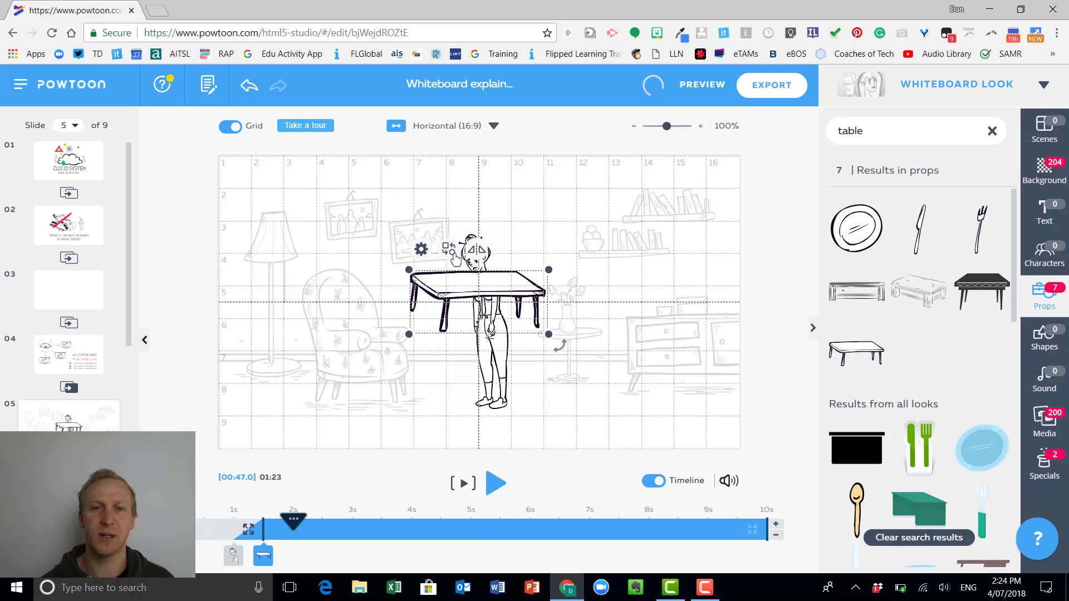
left_click_drag(464, 294, 574, 385)
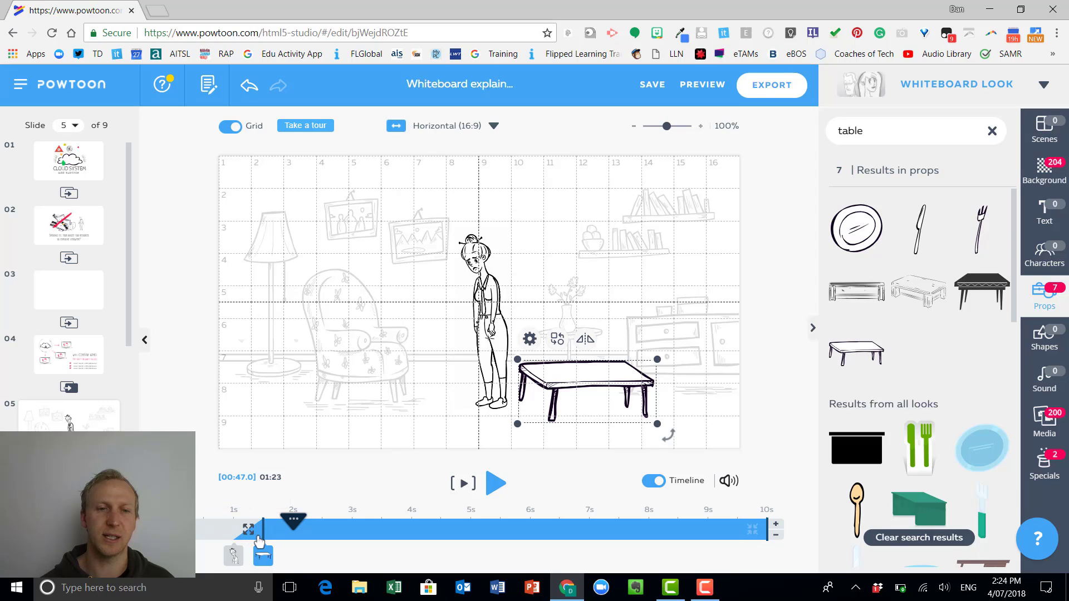
Set the table's enter effect to No Effect and extend its timeline bar back to the start of the slide.
left_click(249, 529)
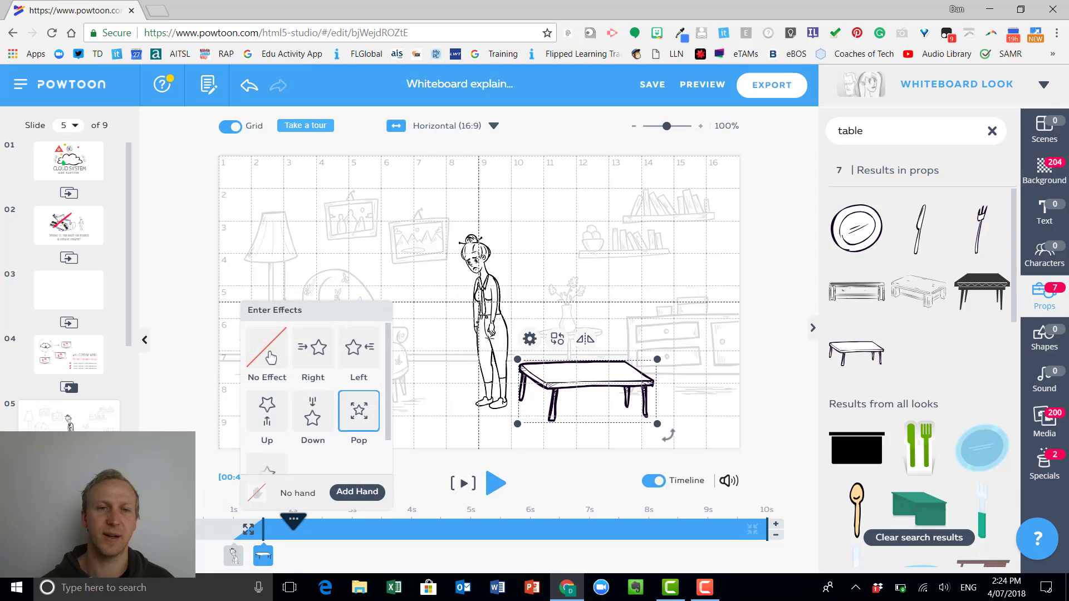
left_click(263, 528)
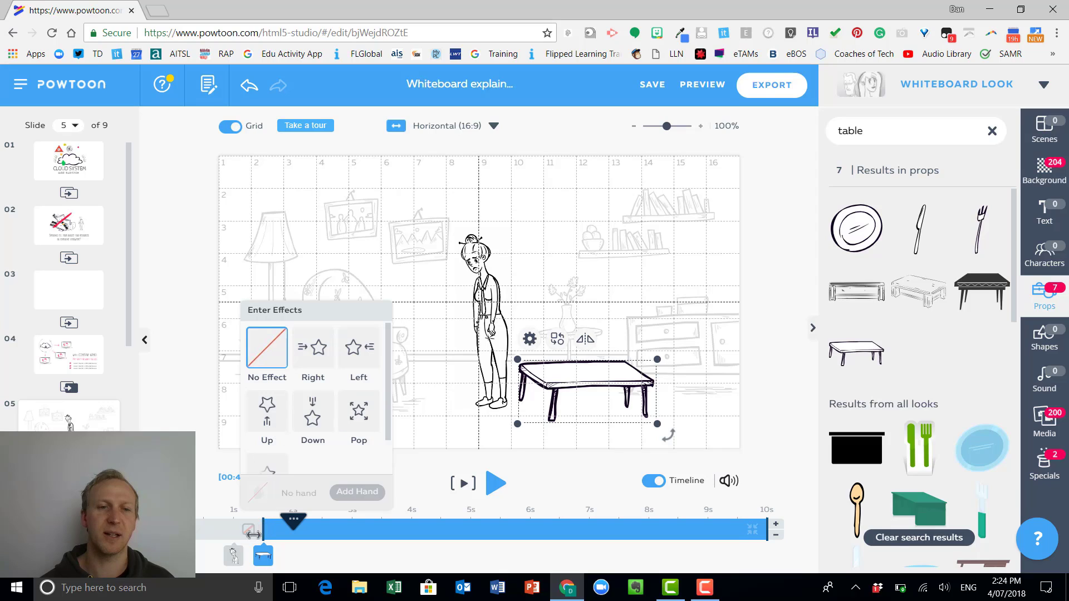
left_click_drag(263, 529, 178, 530)
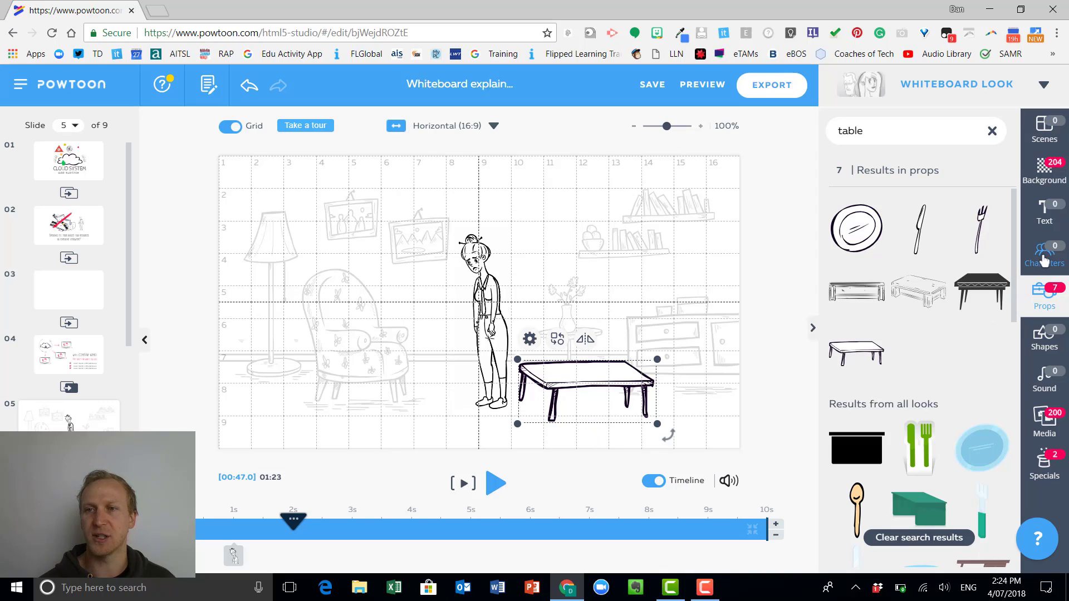
double_click(919, 134)
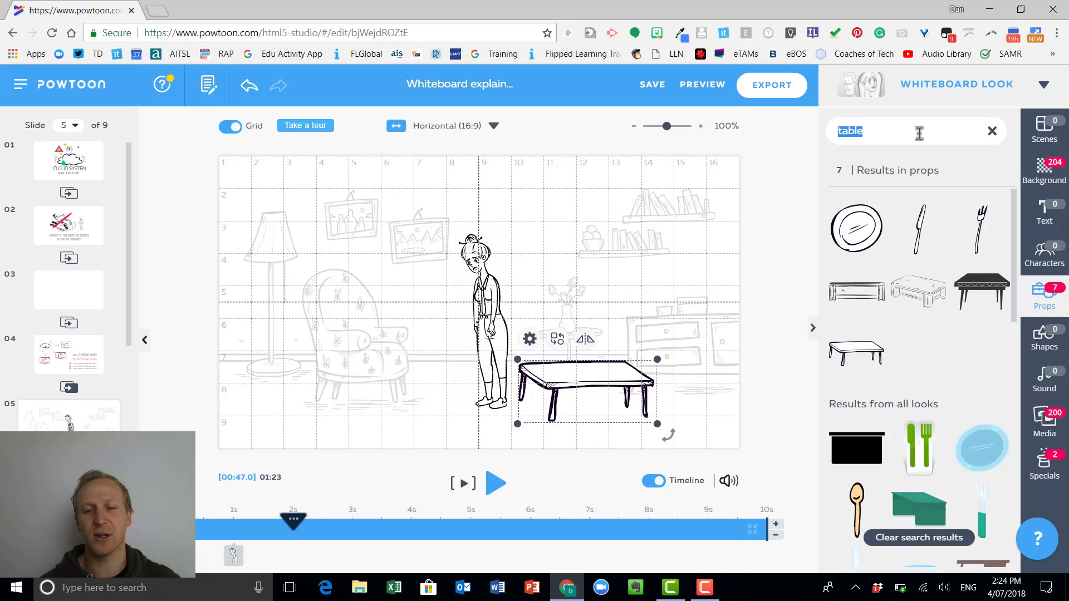
type("cup")
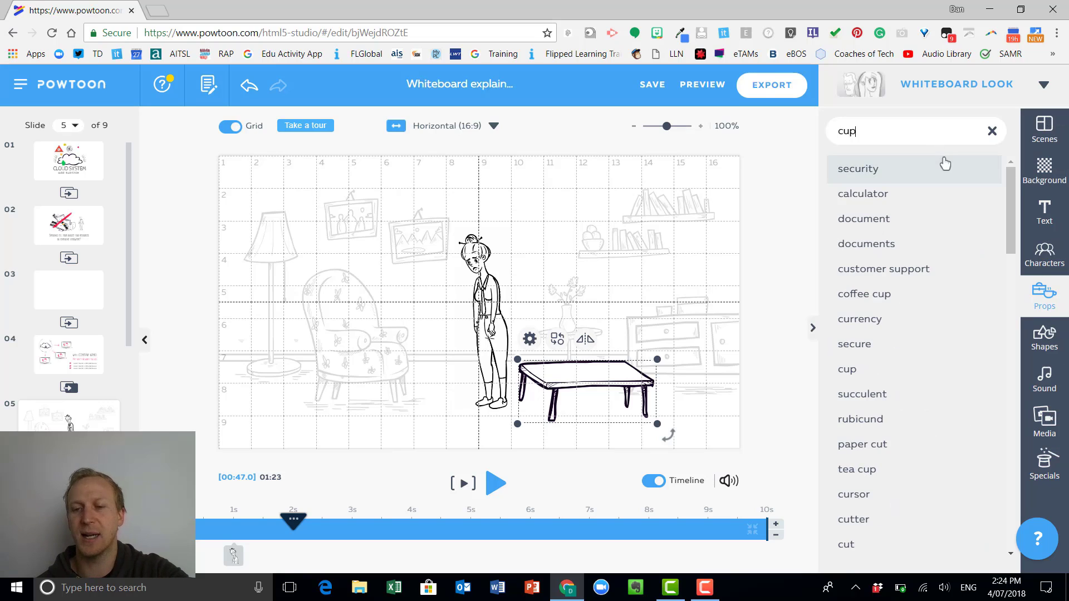
left_click(943, 167)
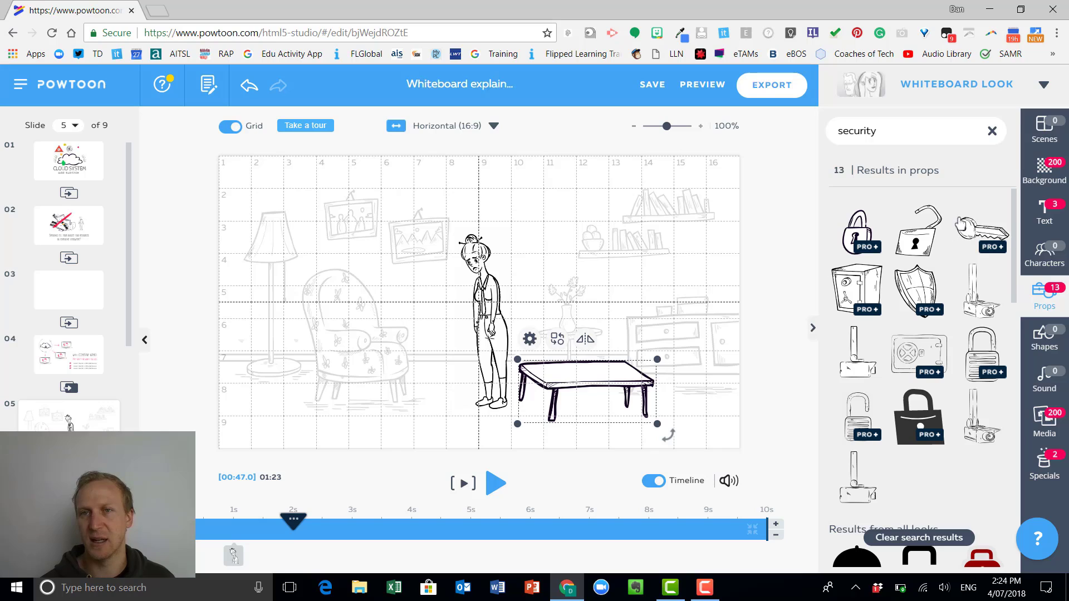
Search the props for "cup", place the outlined steaming mug on the table and flip it so its handle faces the woman.
double_click(856, 134)
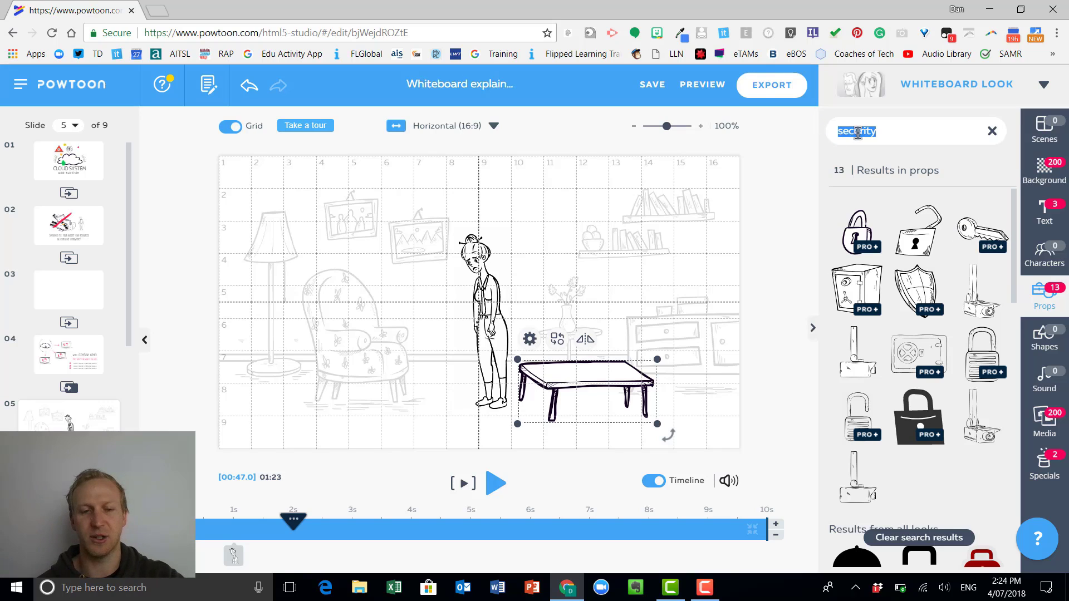
type("cup")
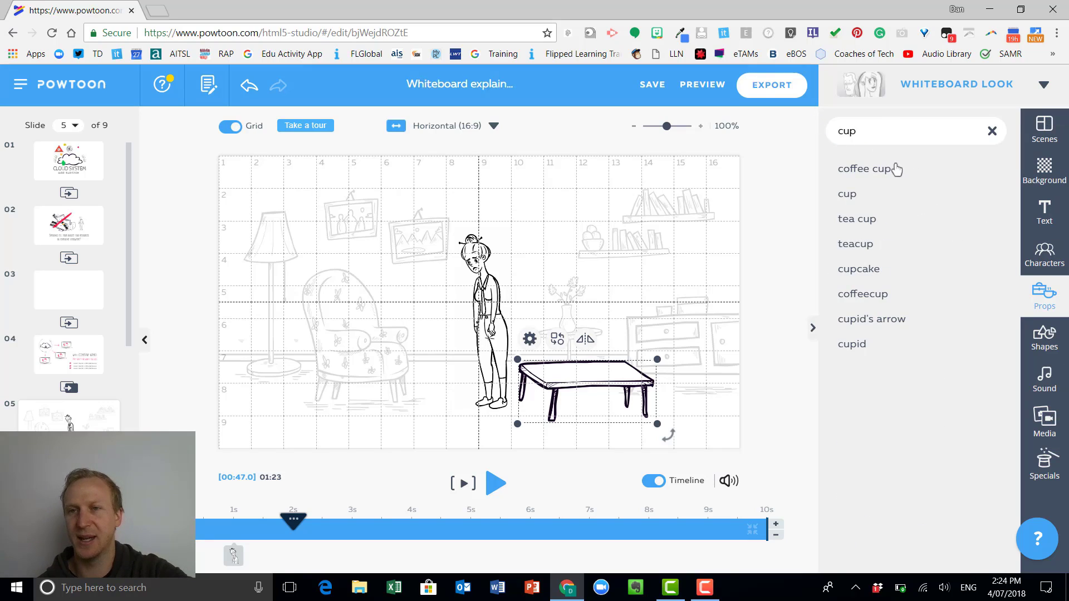
key("Return")
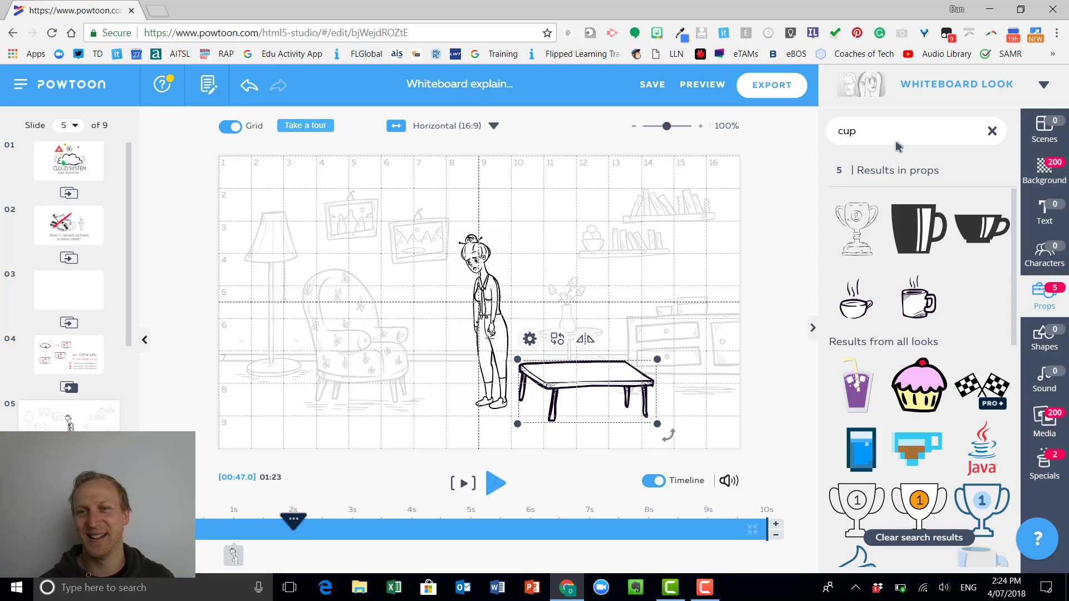
left_click(915, 300)
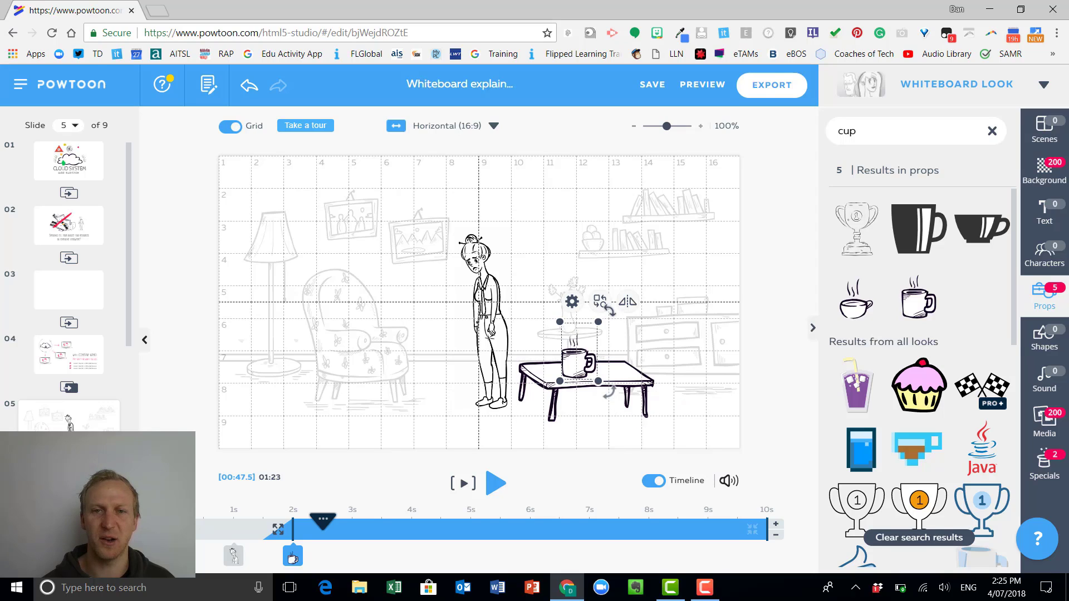
left_click(633, 301)
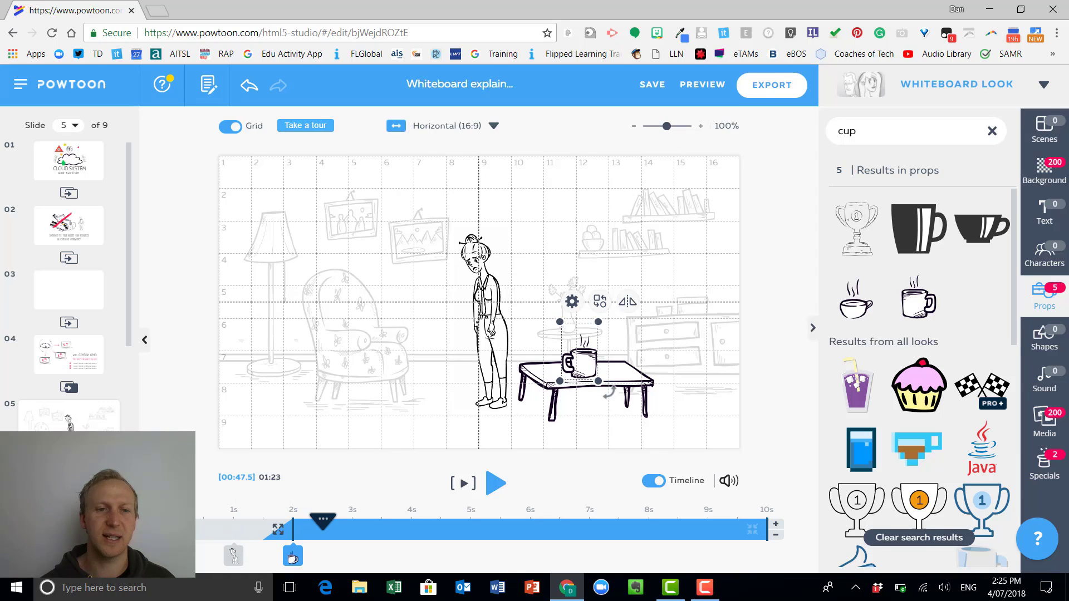
Preview the slide from its start and check the sound control for the soundtrack and voiceover options.
left_click(175, 529)
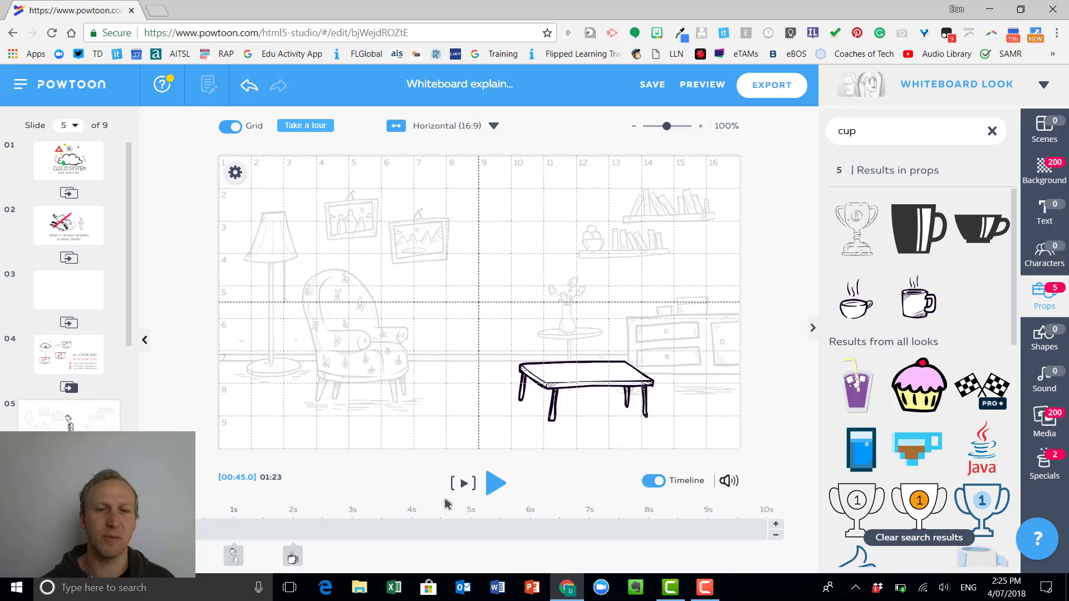
left_click(493, 482)
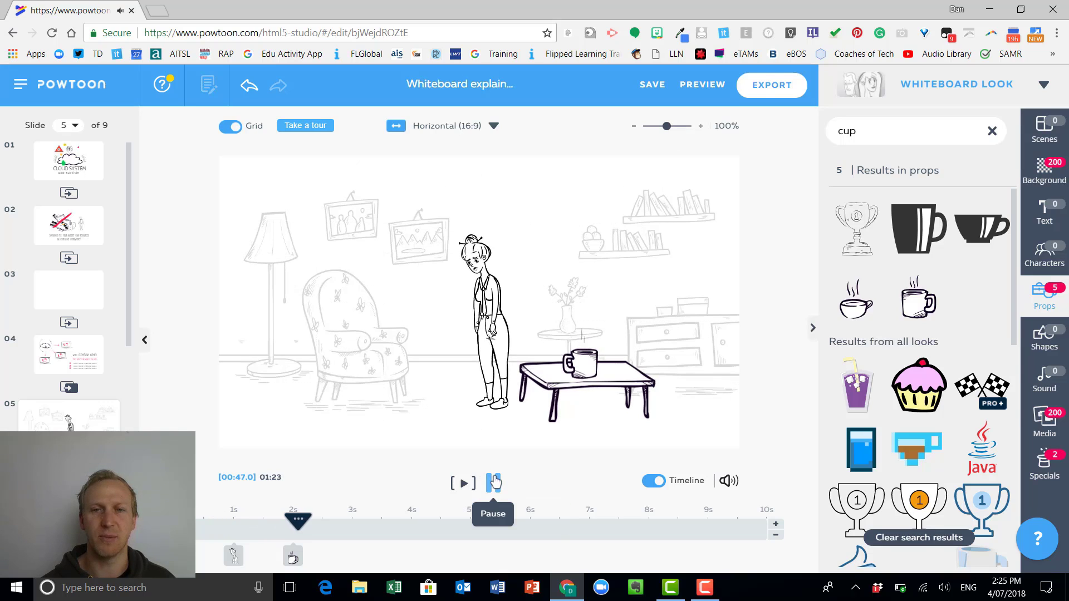
left_click(493, 482)
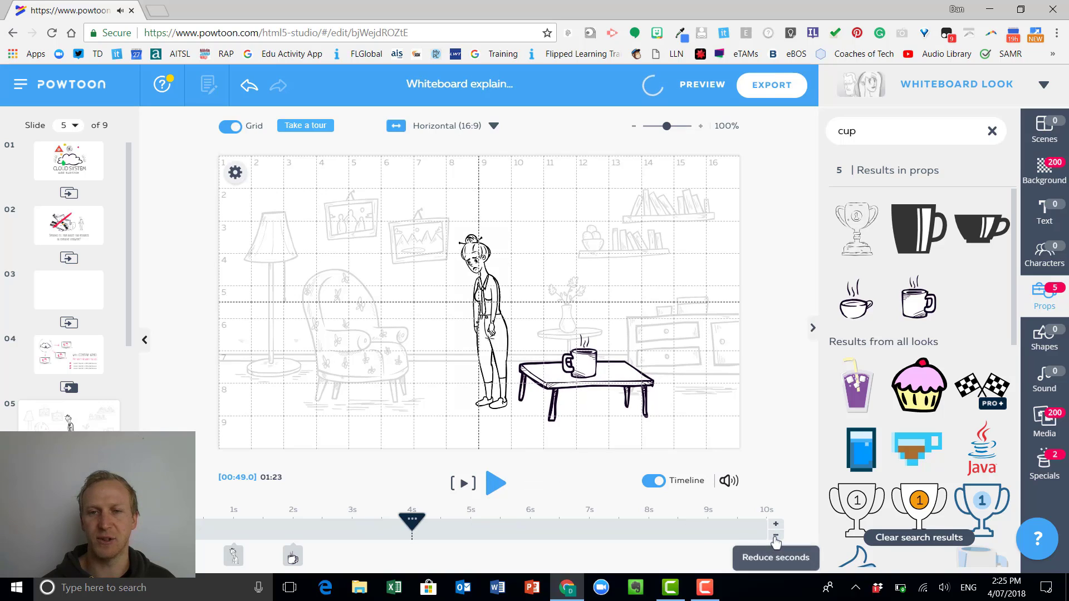
left_click(729, 483)
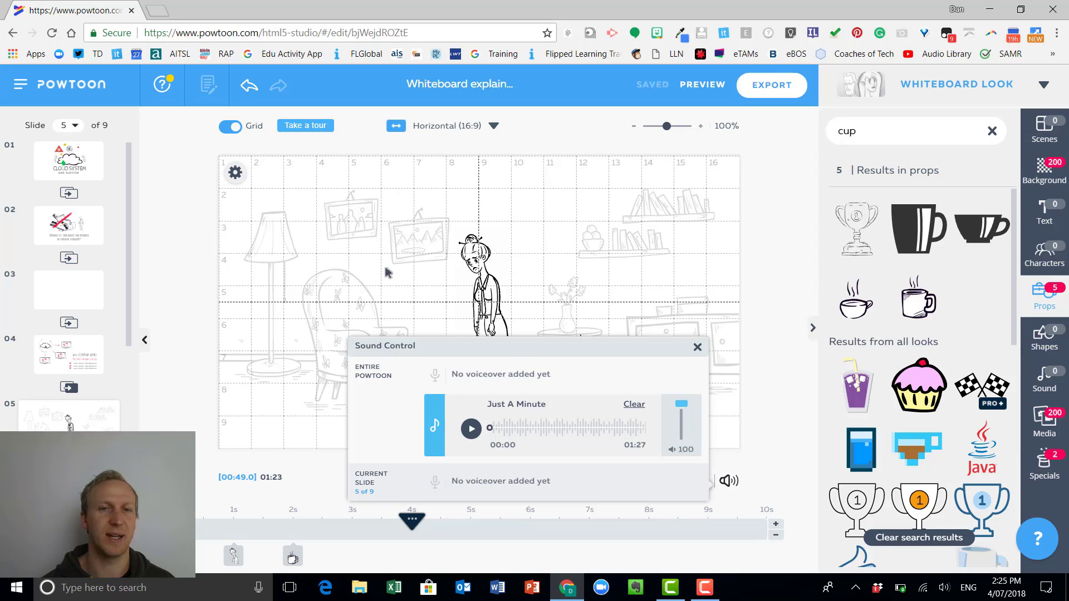
left_click(782, 460)
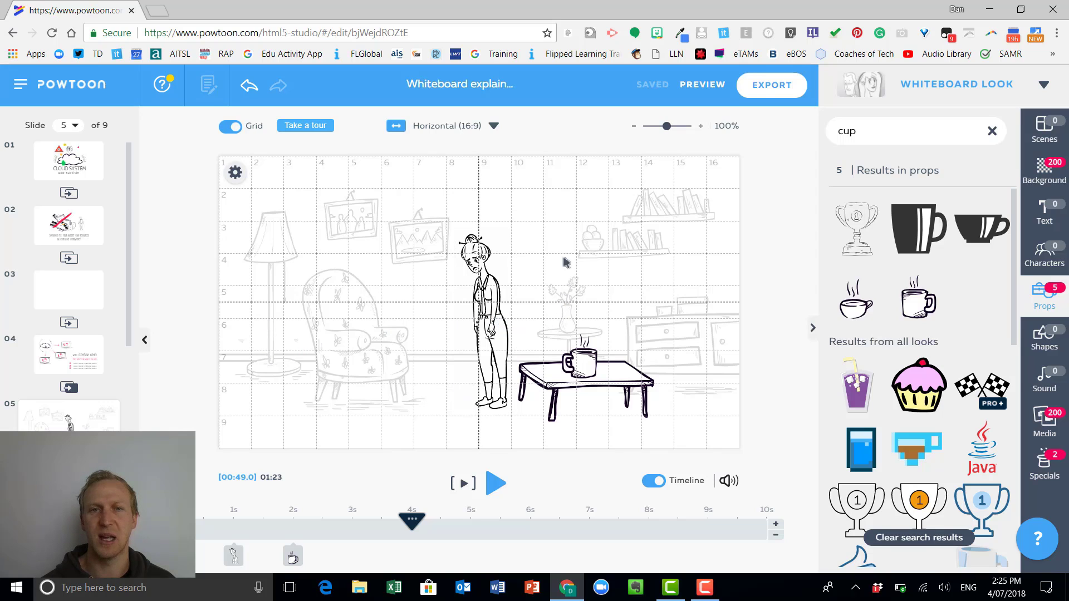
Flip the living-room background horizontally and flip it back.
left_click(234, 173)
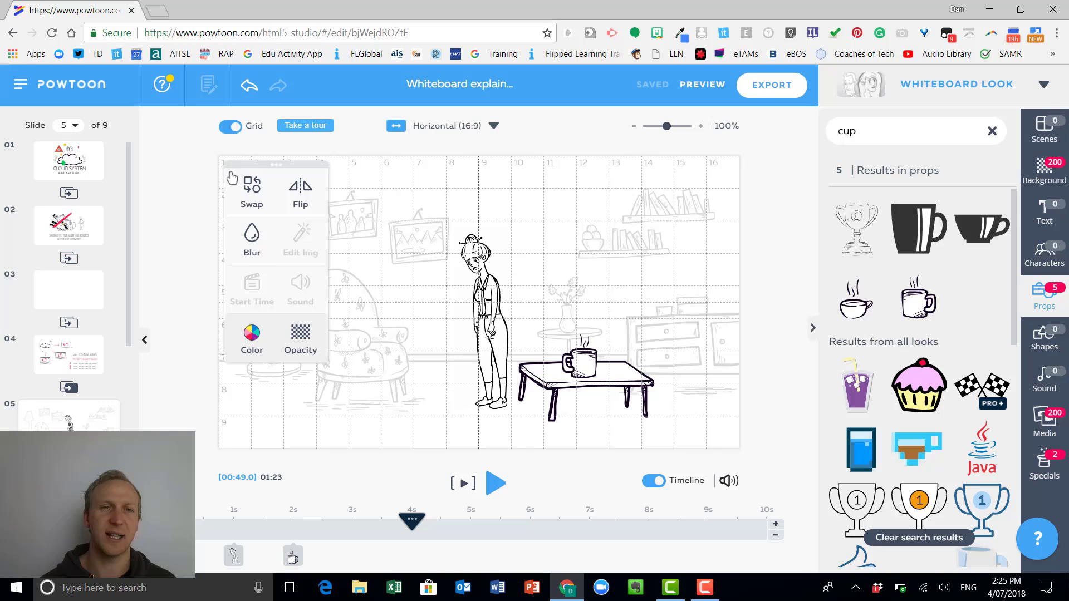
left_click(300, 192)
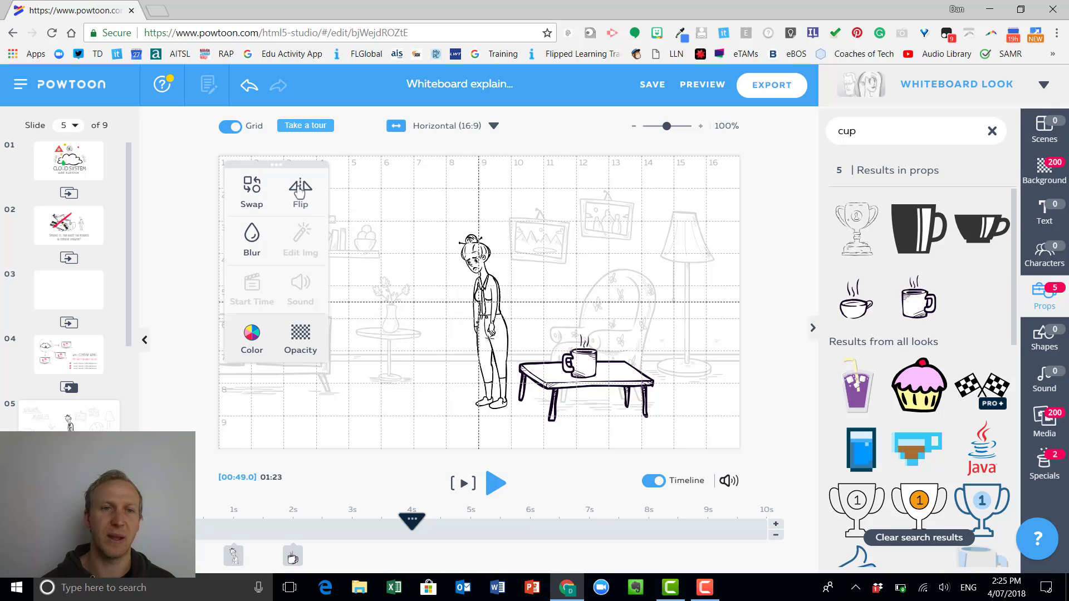
left_click(300, 192)
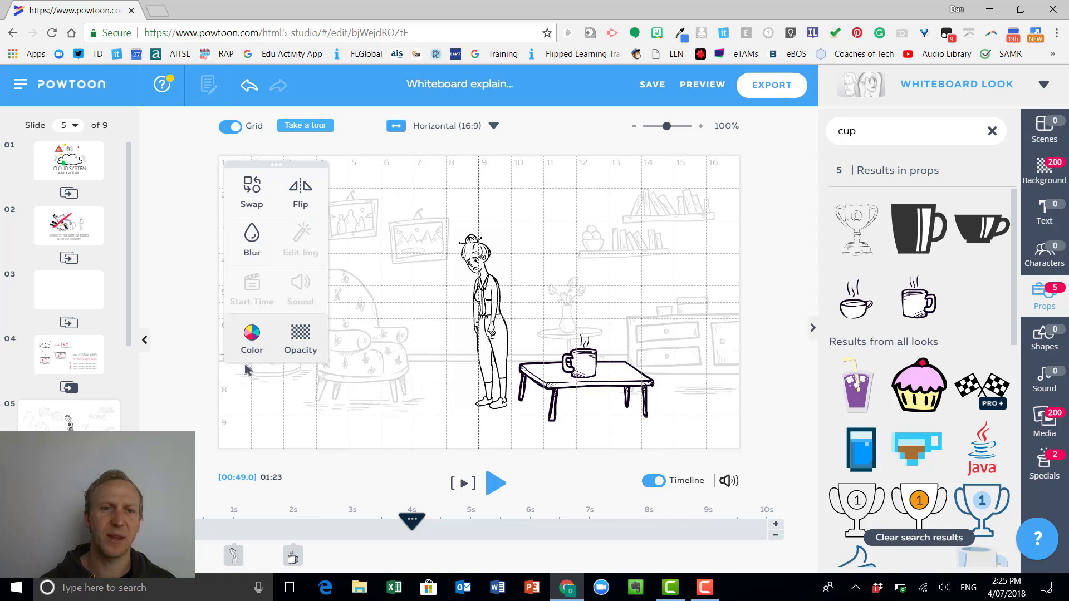
Try the solid background colours grey #B0BFC6 and yellow #FFEA01, and undo the colour changes to restore the living room.
left_click(251, 334)
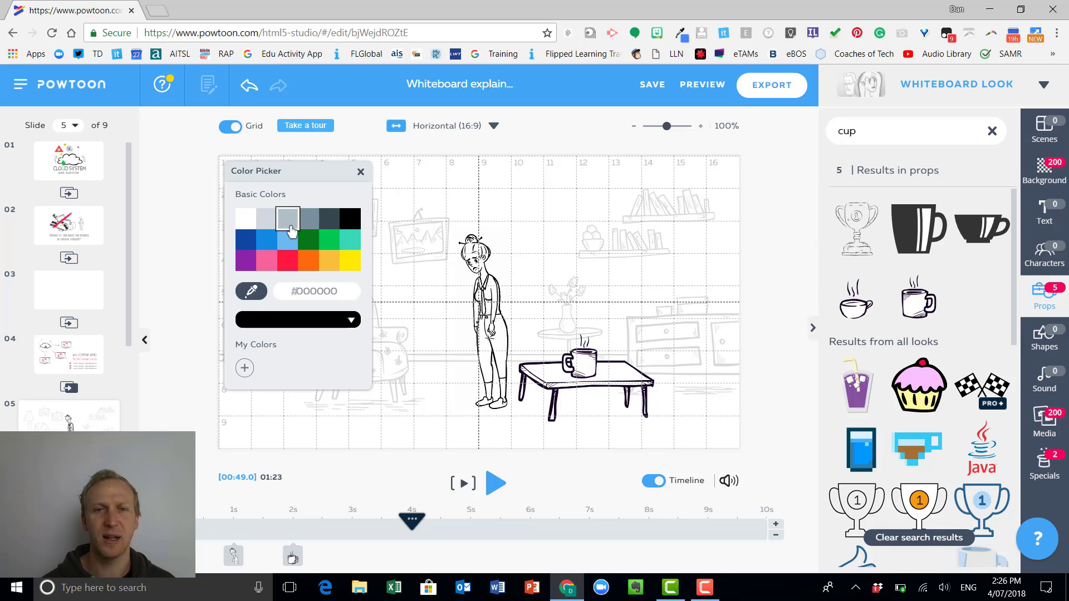
left_click(288, 220)
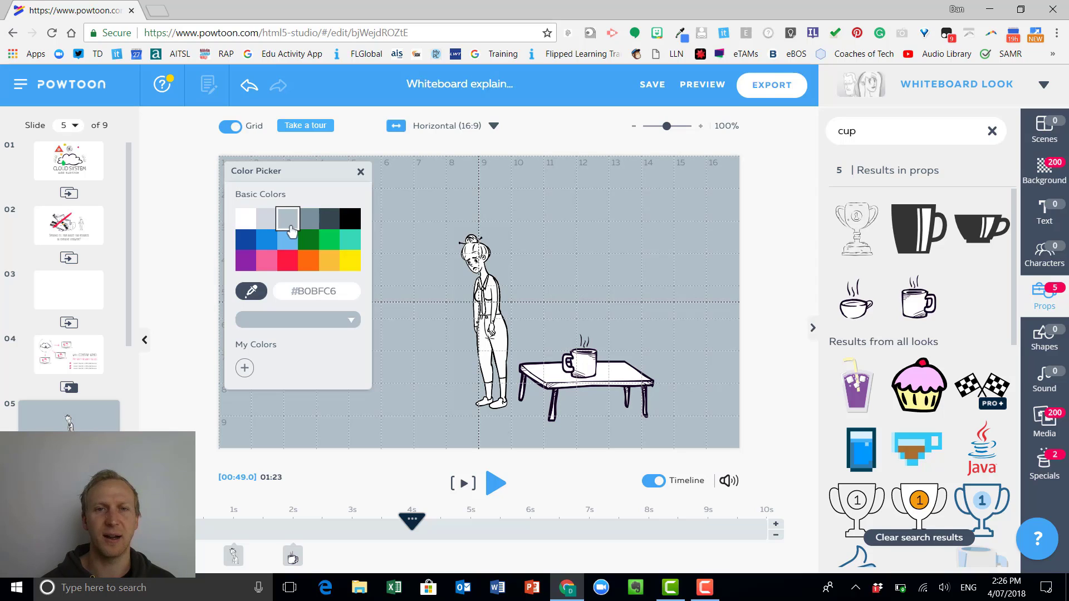
left_click(350, 261)
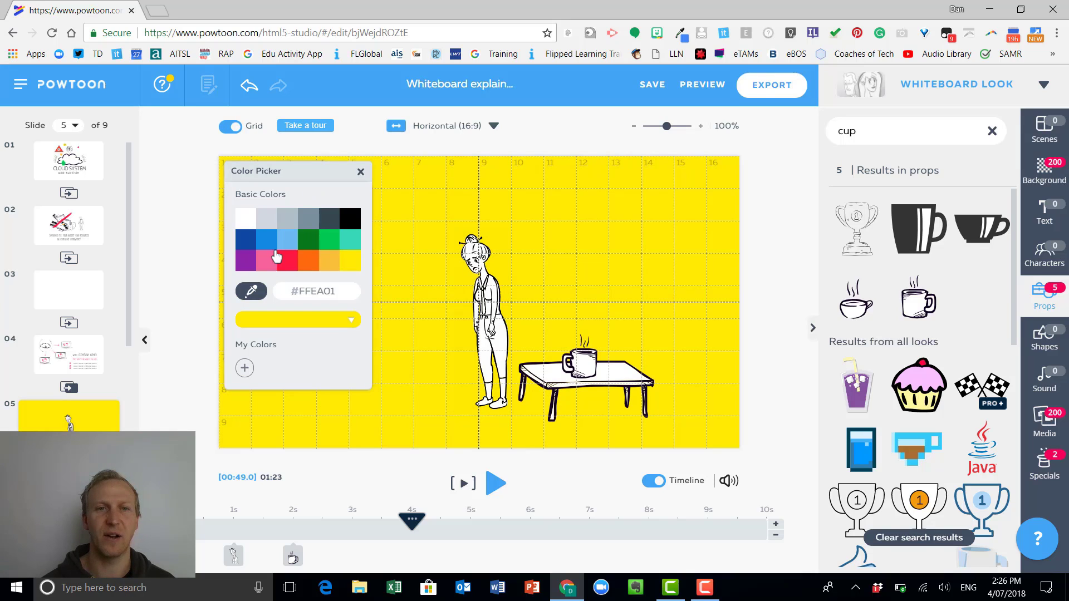
left_click(611, 233)
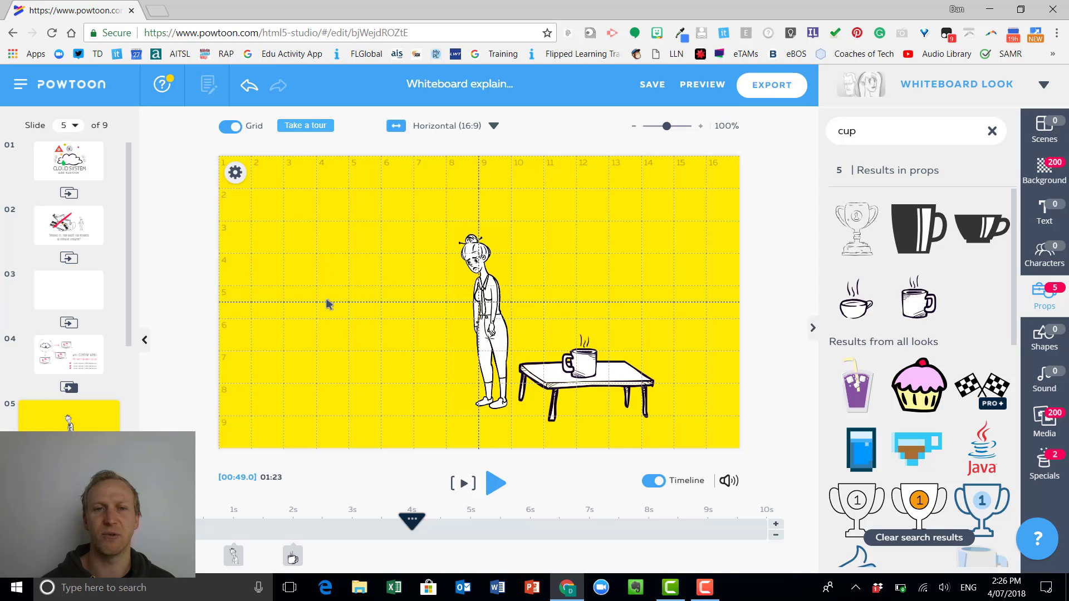
left_click(249, 86)
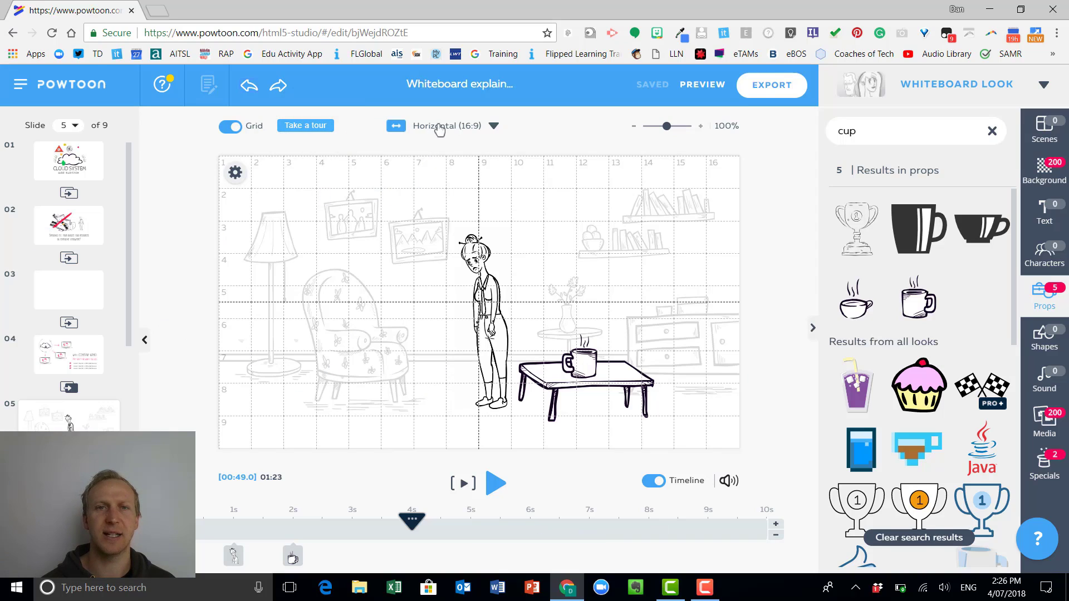
Look at the Horizontal, Square and Vertical format options and the slides further down the list.
left_click(495, 127)
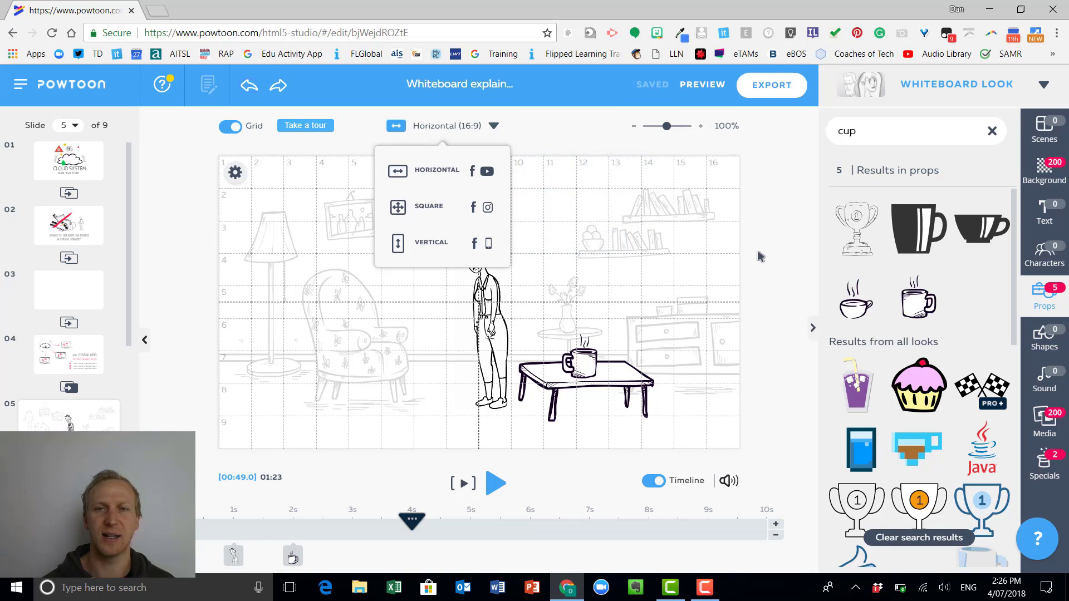
left_click(703, 260)
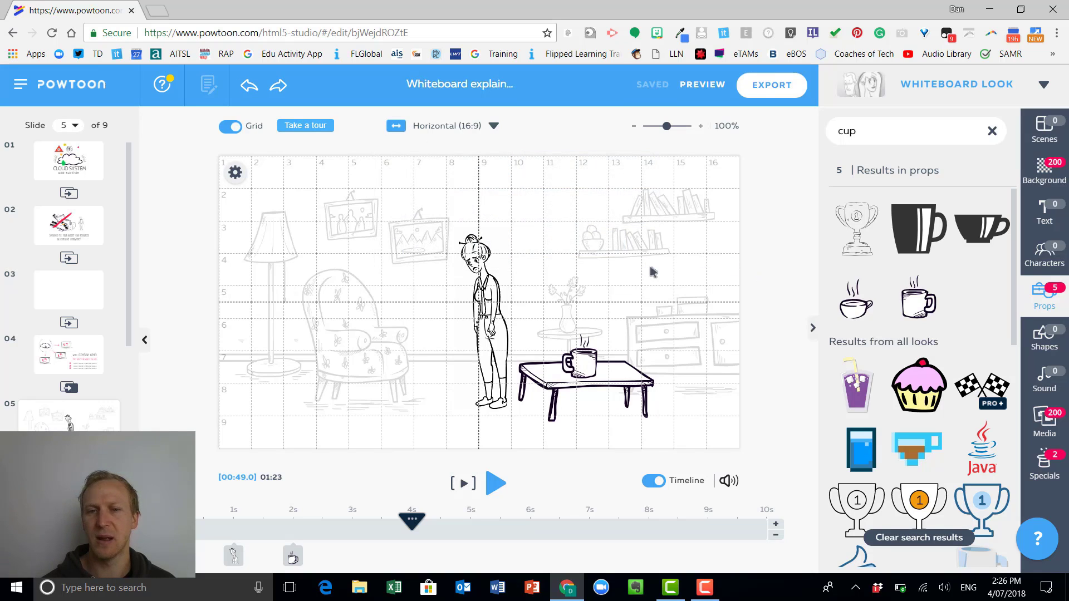
scroll(73, 334, "down", 4)
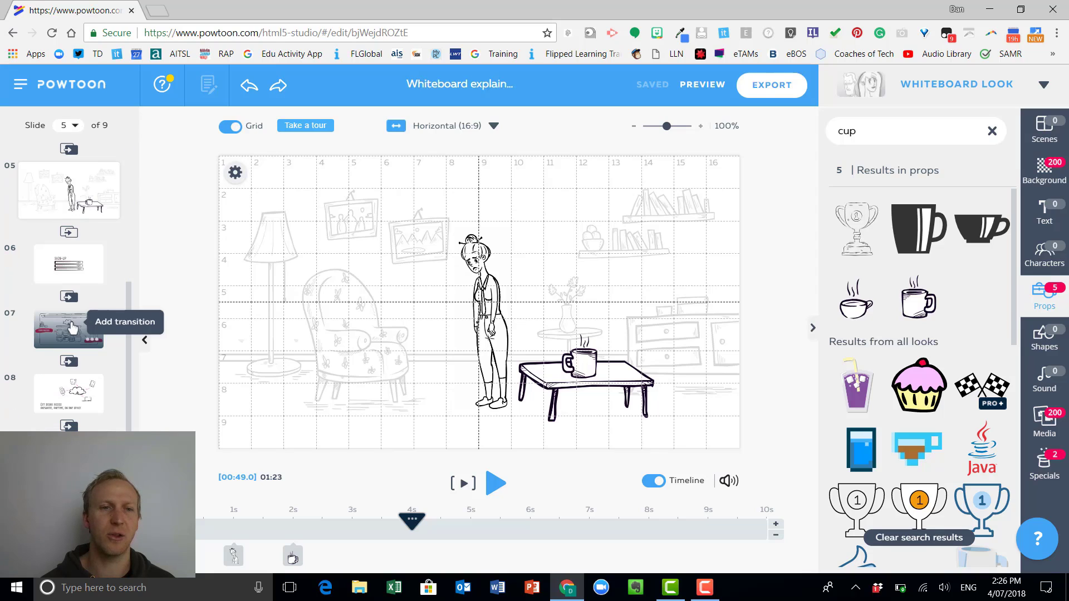
Clear the "cup" search in the sound library, collapse the Romantic soundtracks and expand My Music.
left_click(1059, 382)
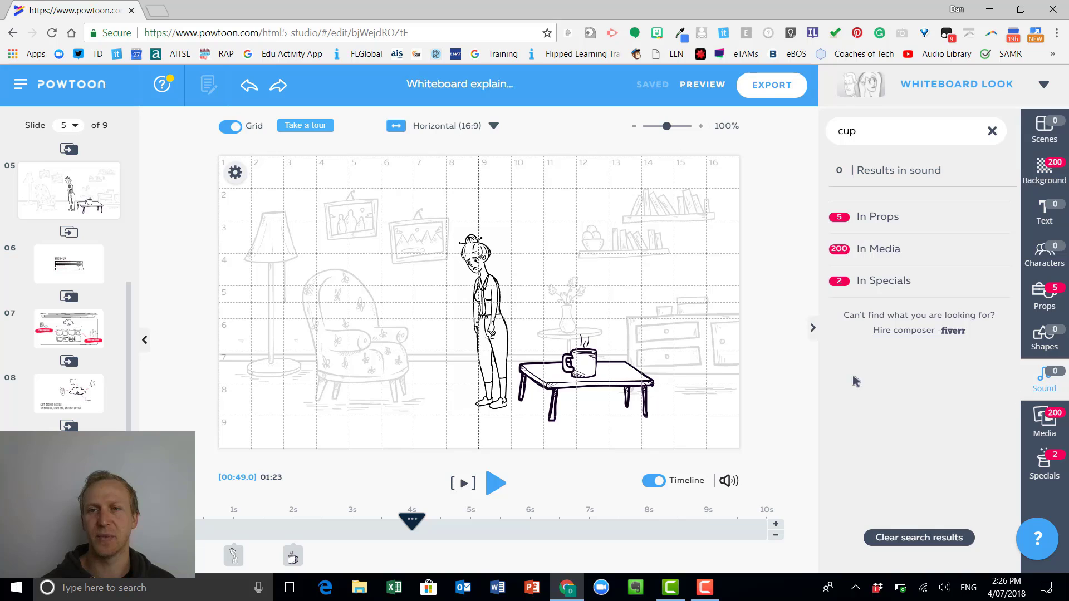
left_click(993, 132)
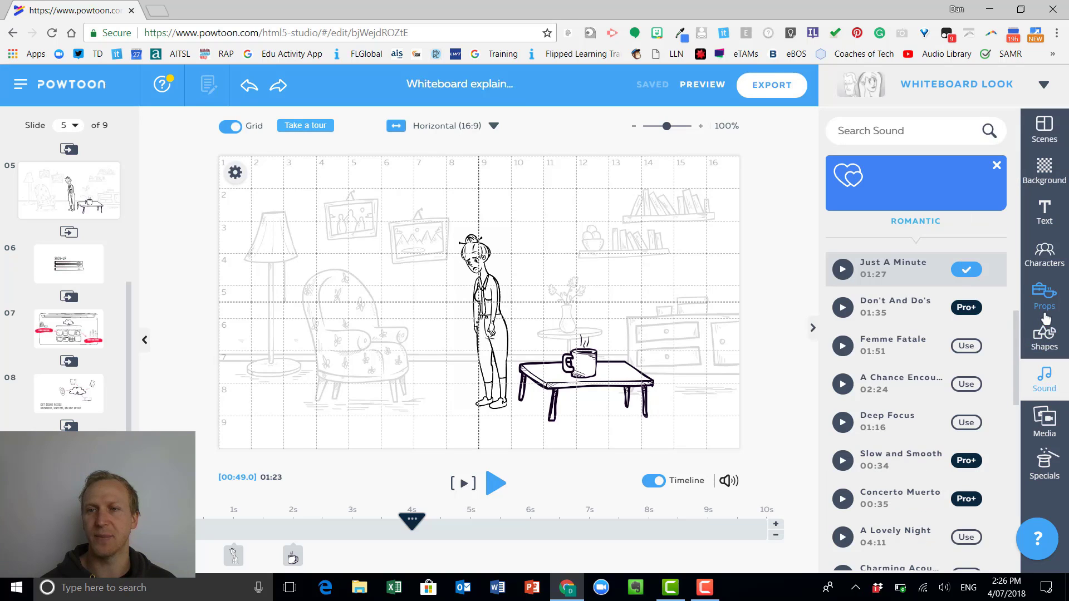
left_click(974, 170)
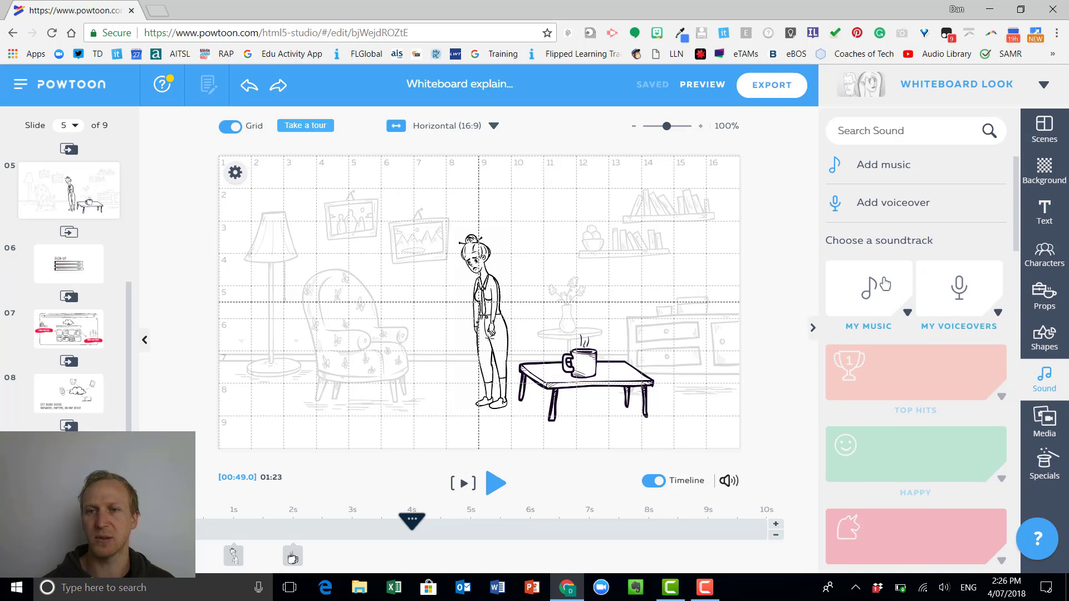
left_click(909, 312)
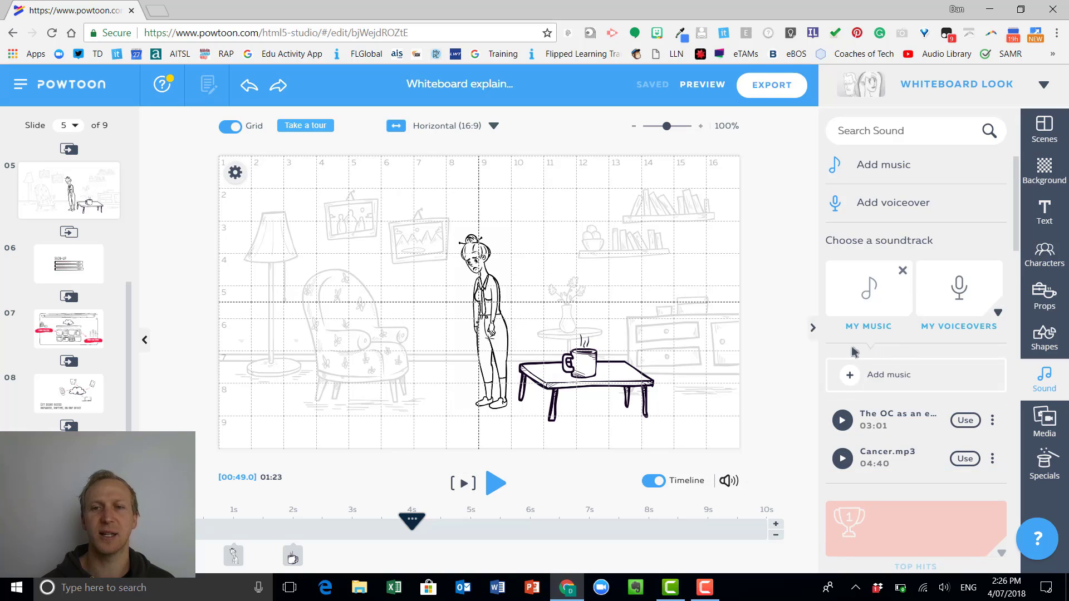
Browse the Voice Narrations and Downloads folders for music to upload, select the Cancer MP3, and cancel the upload.
left_click(862, 378)
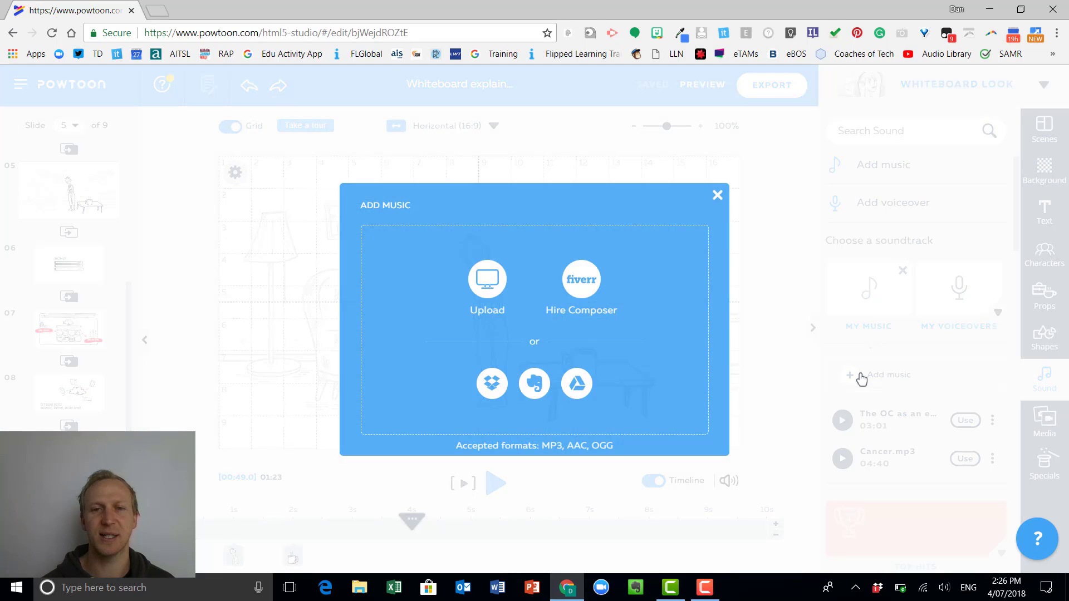
left_click(484, 295)
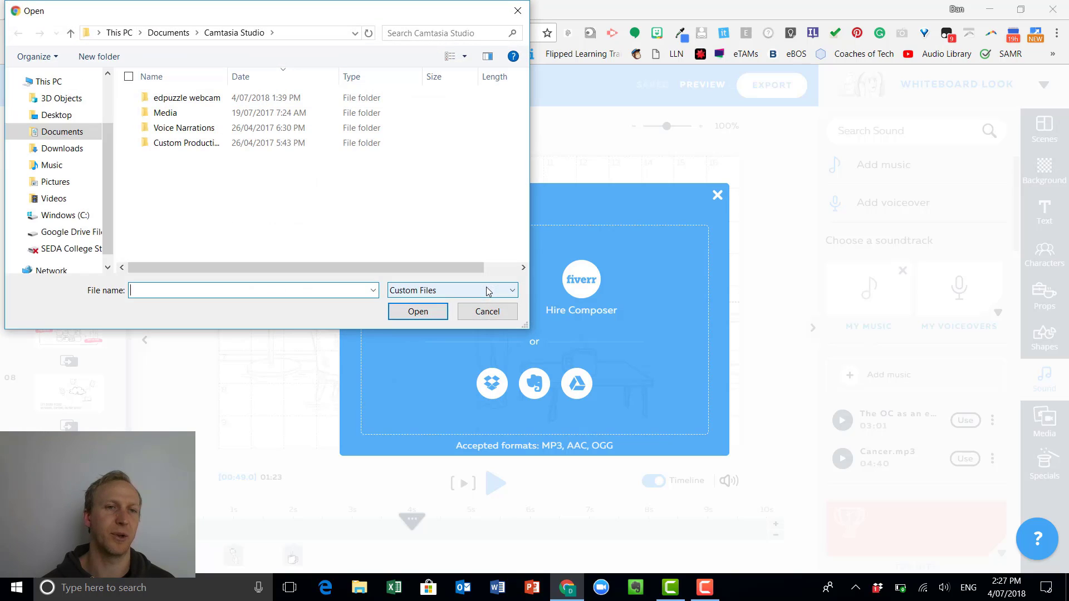
double_click(190, 128)
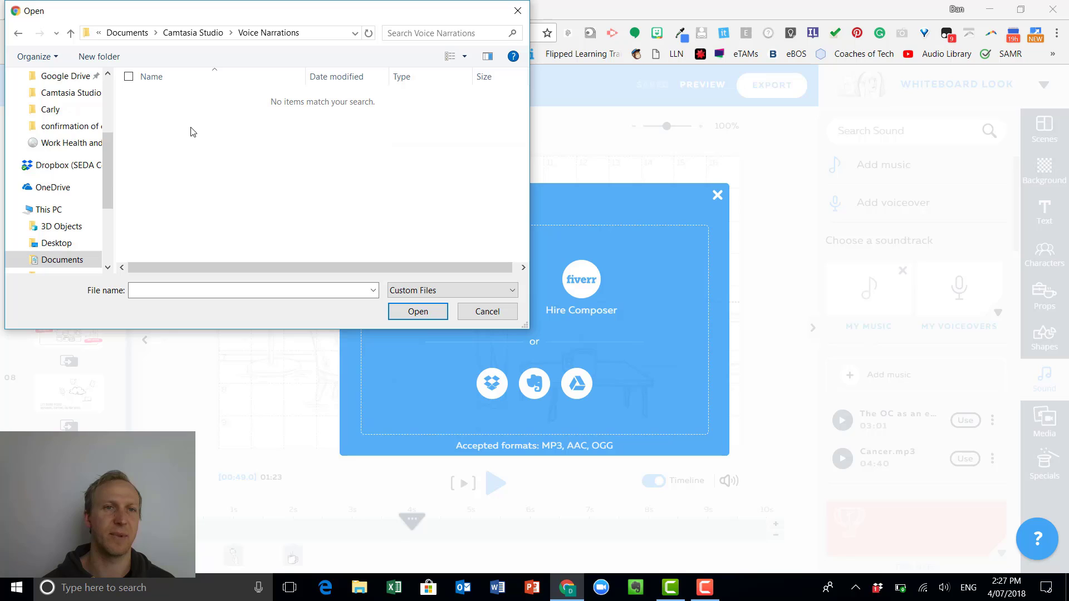
left_click(189, 33)
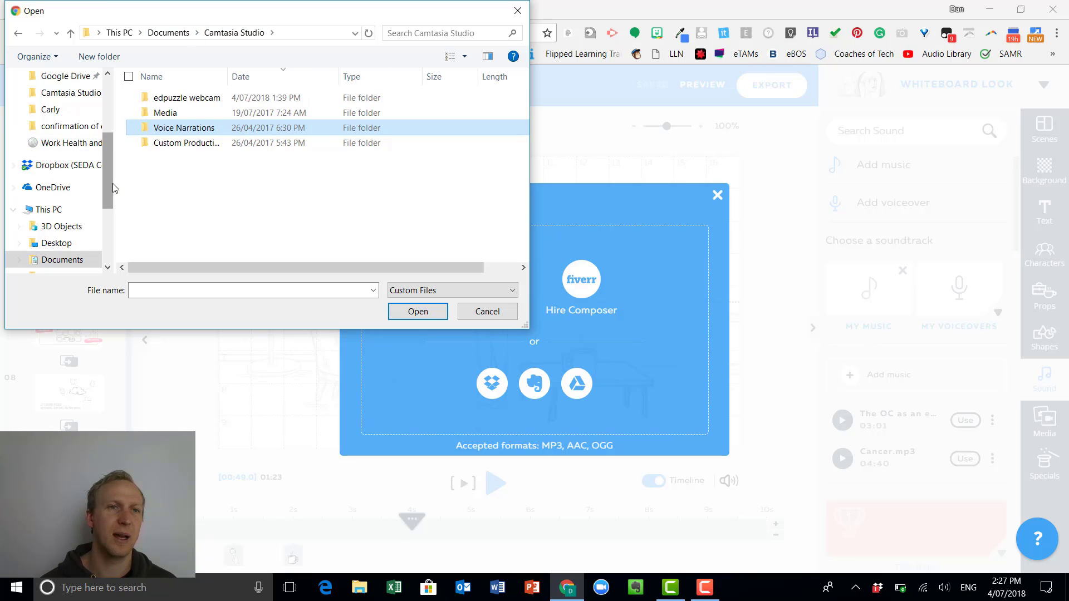
left_click_drag(113, 183, 104, 128)
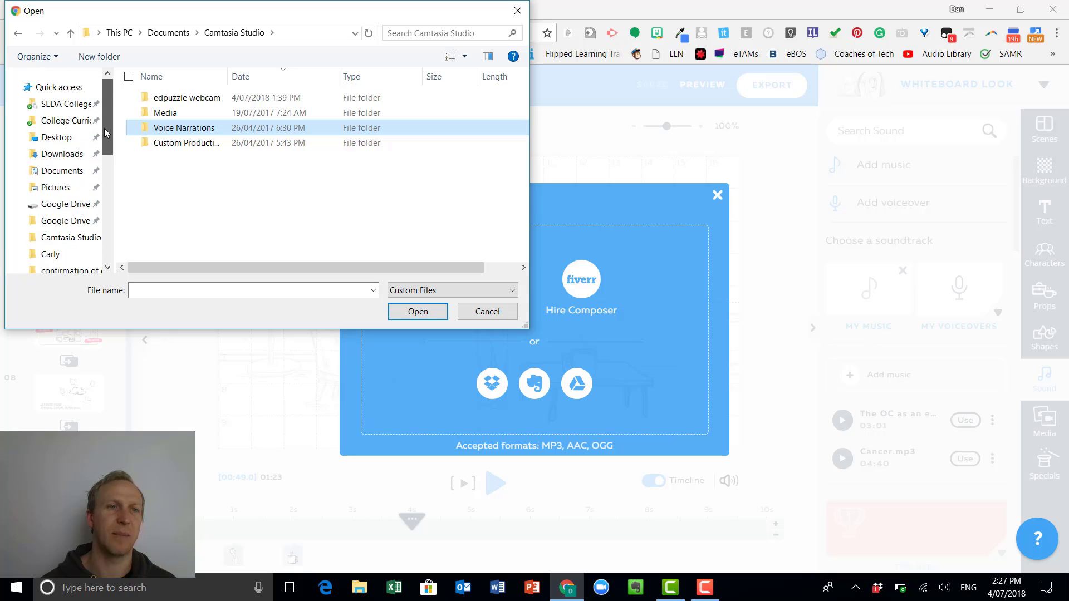
left_click(62, 154)
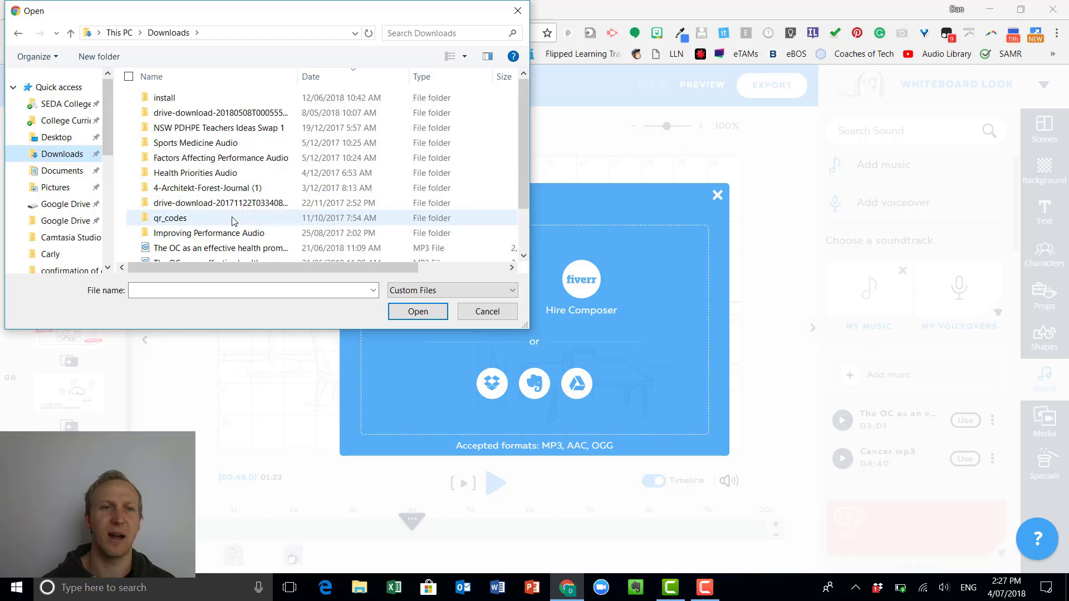
scroll(232, 221, "down", 1)
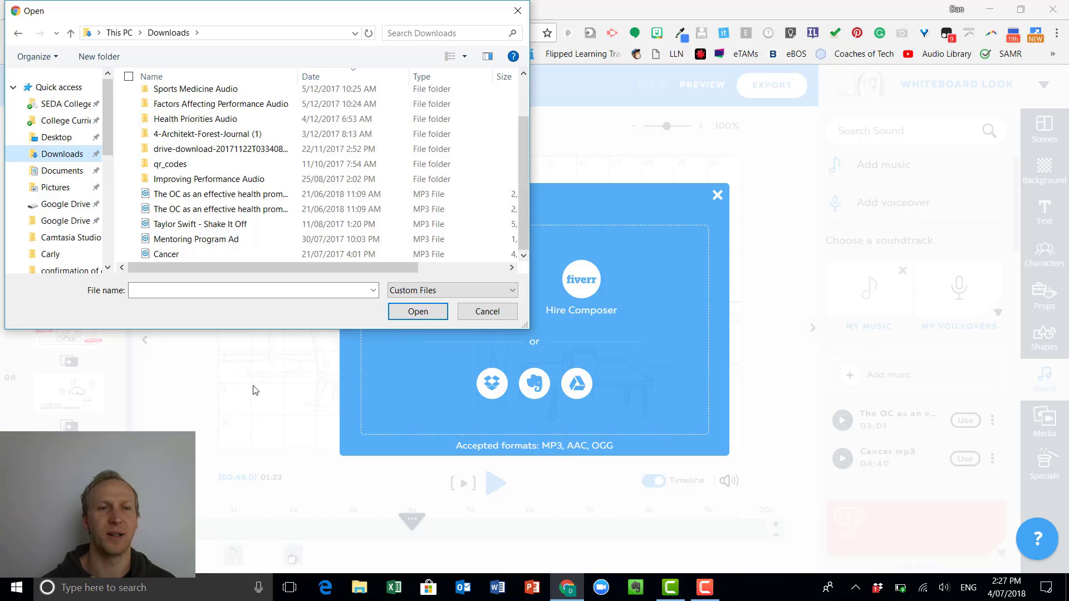
left_click(222, 253)
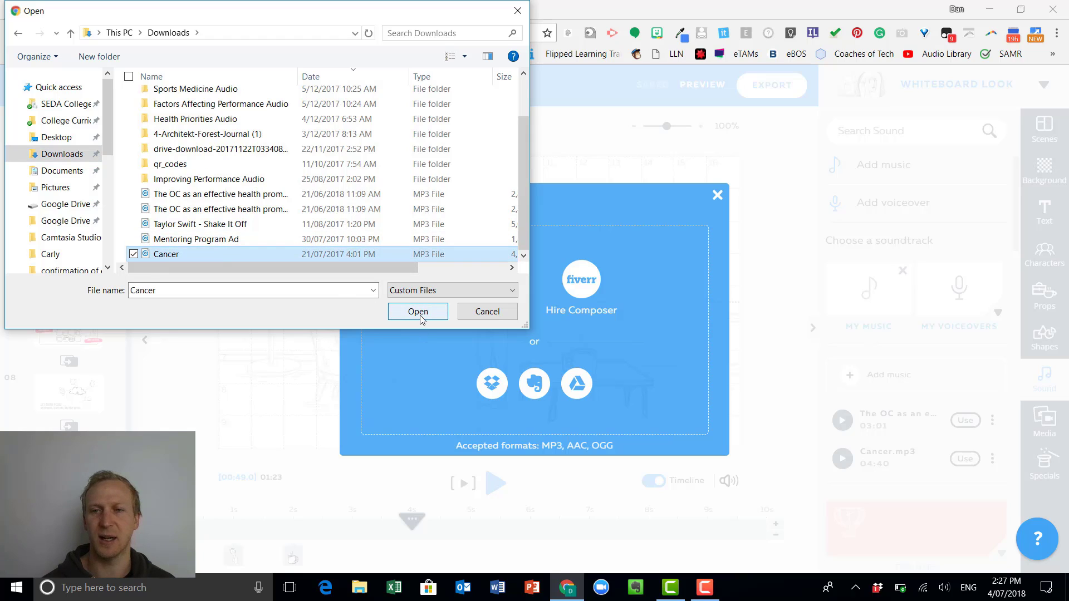
left_click(488, 313)
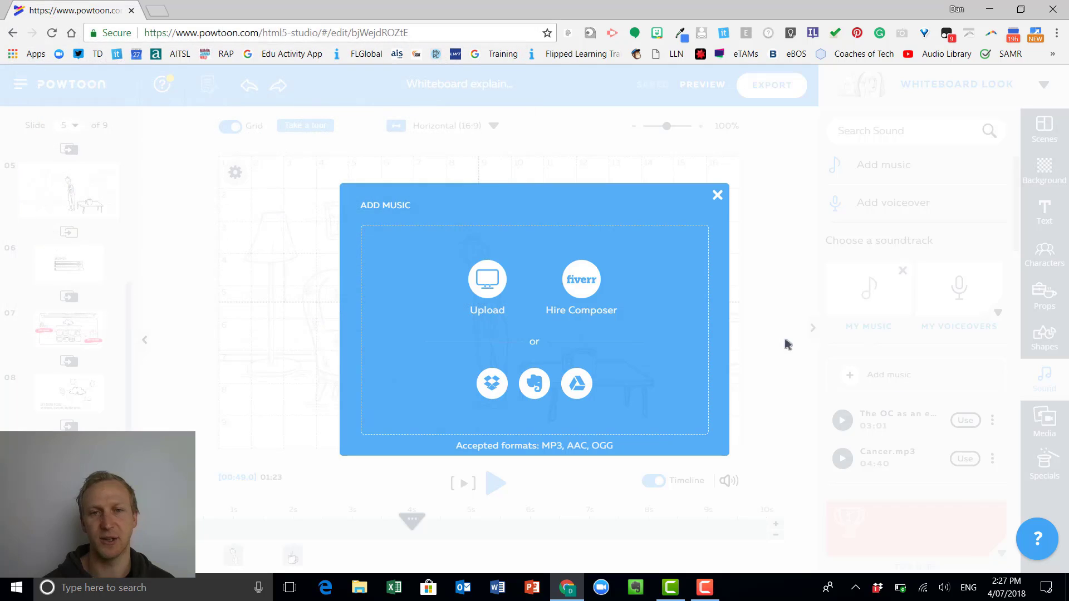
left_click(716, 200)
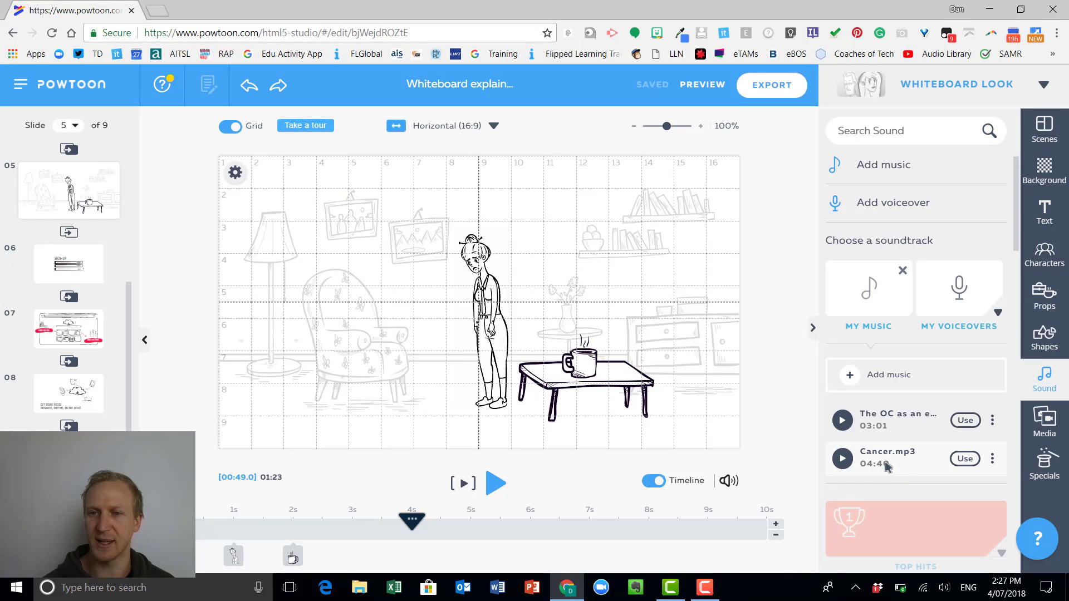
Use Cancer.mp3 from My Music as the soundtrack and expand the Top Hits soundtracks.
left_click(966, 460)
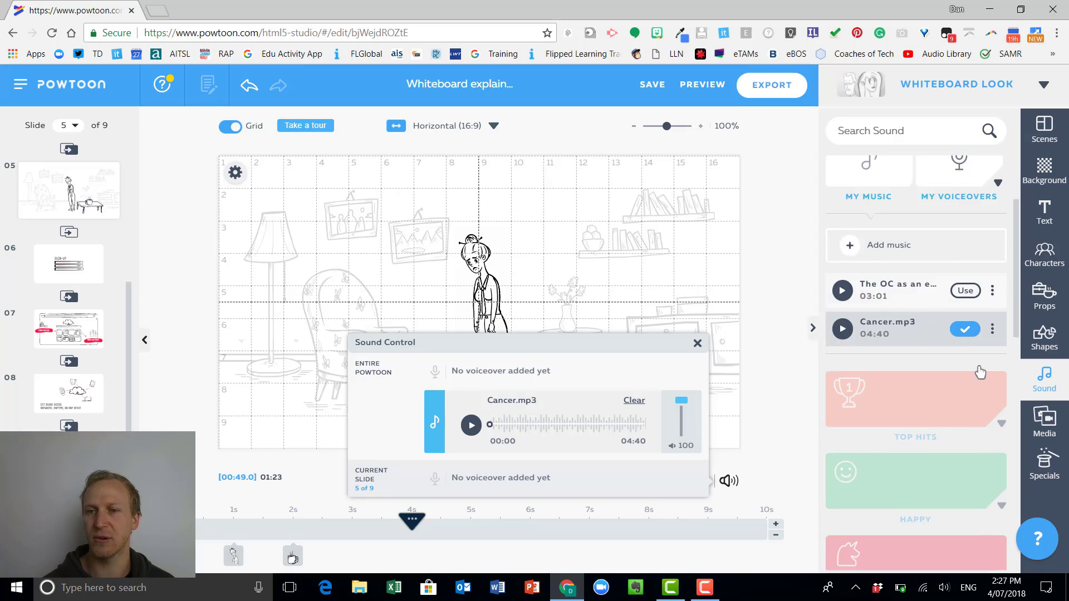
scroll(982, 351, "down", 4)
left_click(964, 348)
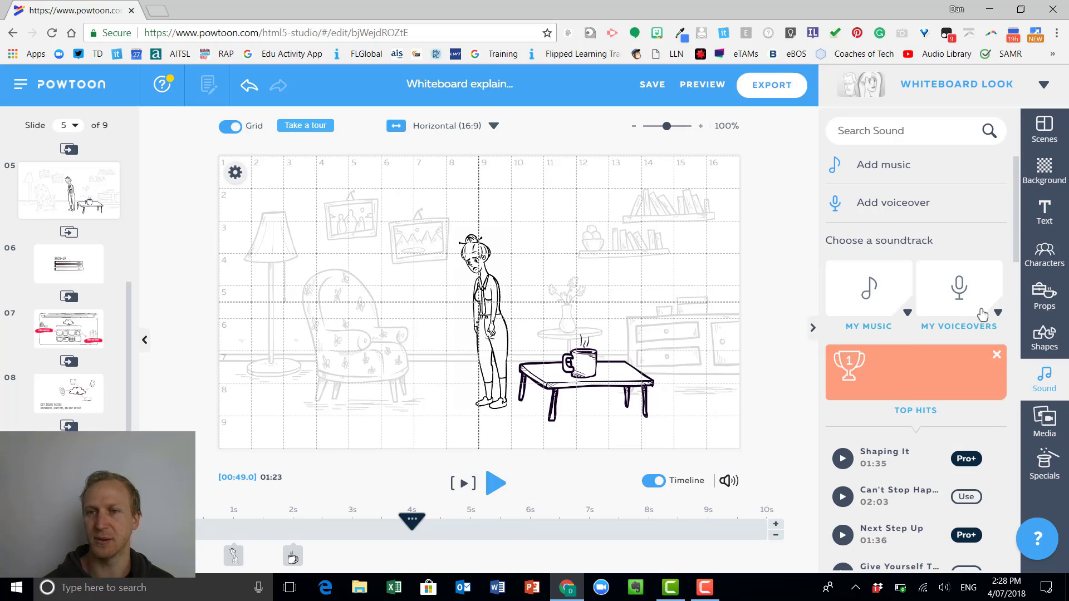
Add the Responsibility-for-health-promotion.mp3 voiceover from My Voiceovers to the entire Powtoon.
left_click(985, 315)
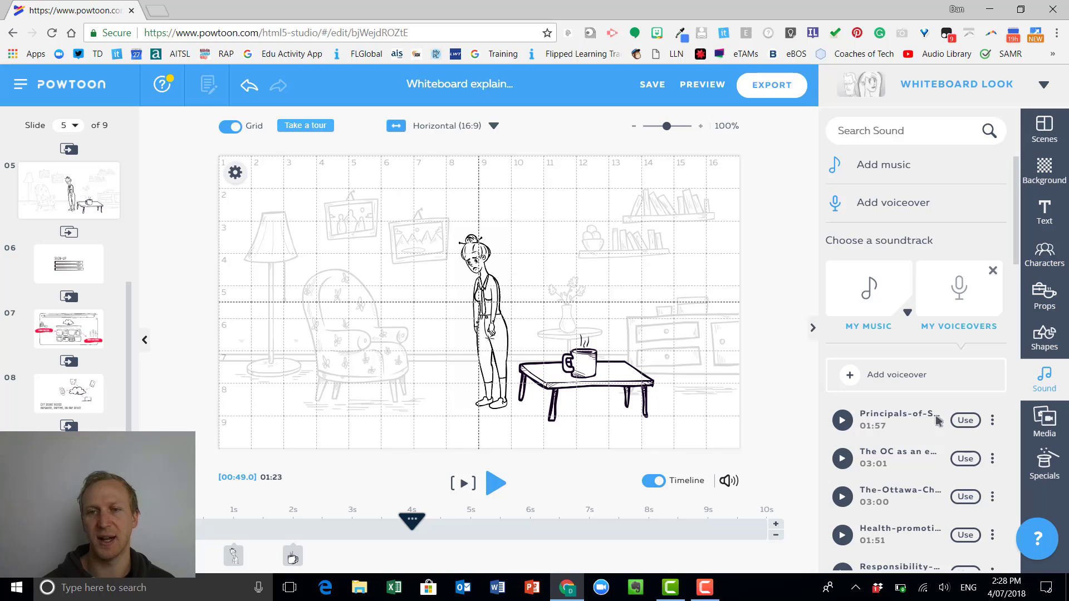
scroll(930, 423, "down", 1)
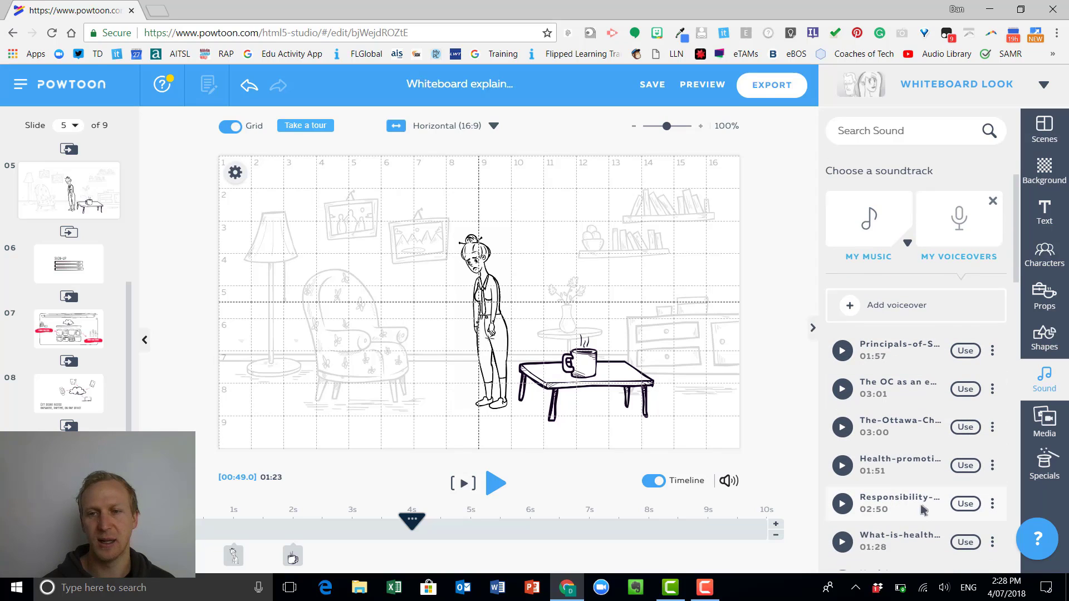
left_click(963, 504)
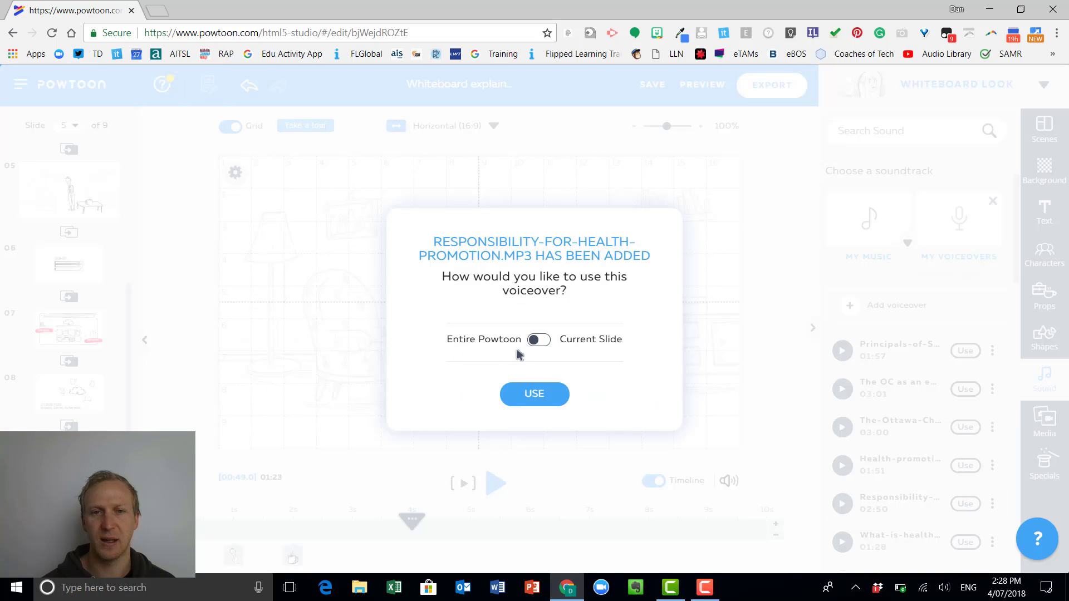
left_click(535, 396)
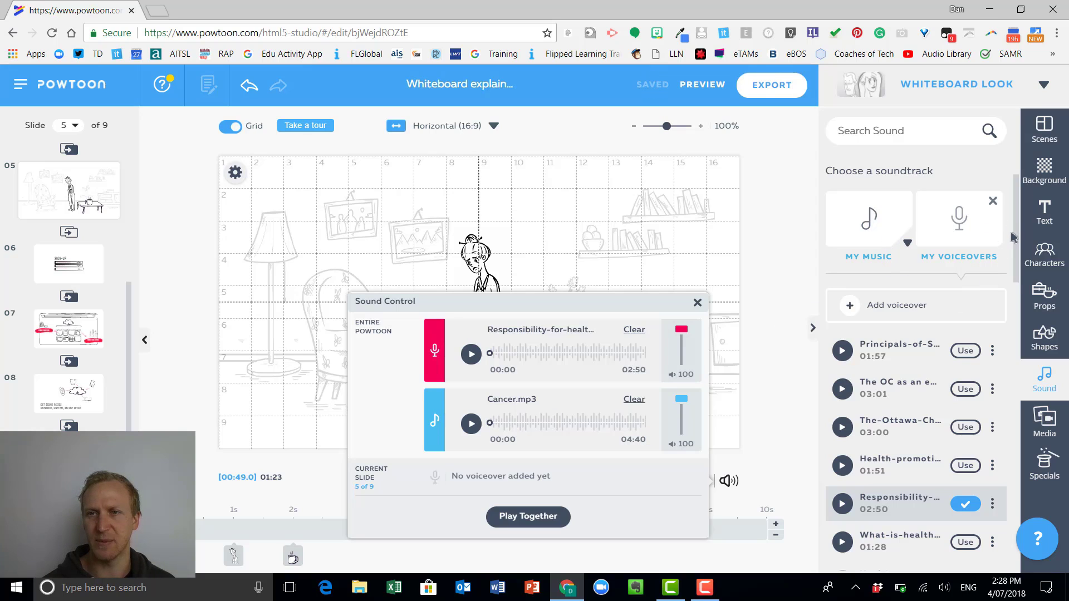
Preview "A Good Day For Fun" from the Happy soundtracks and use it as the soundtrack.
scroll(1015, 273, "down", 4)
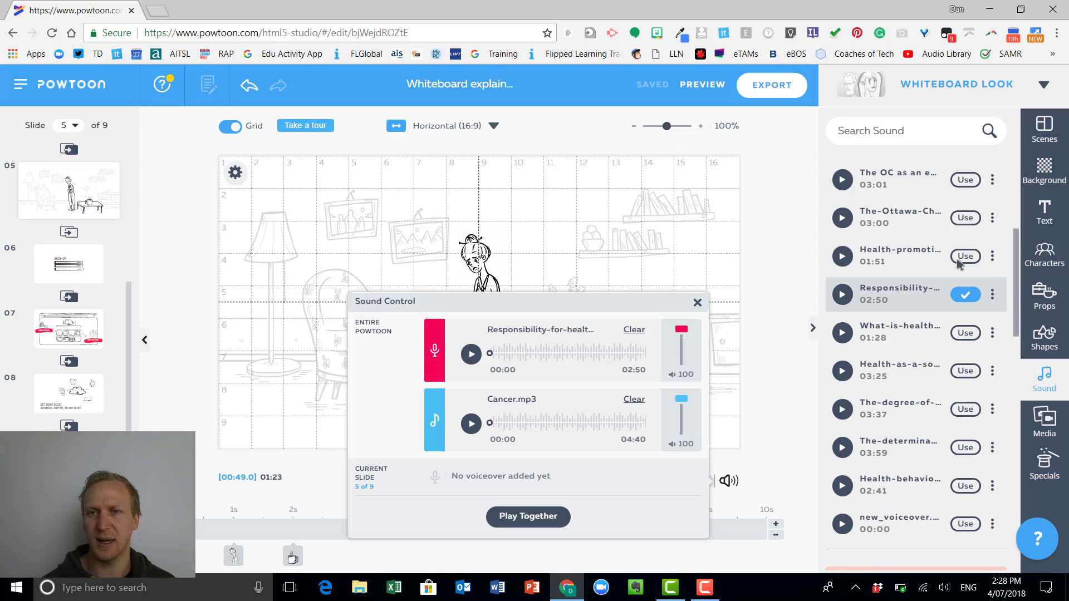
scroll(958, 263, "down", 1)
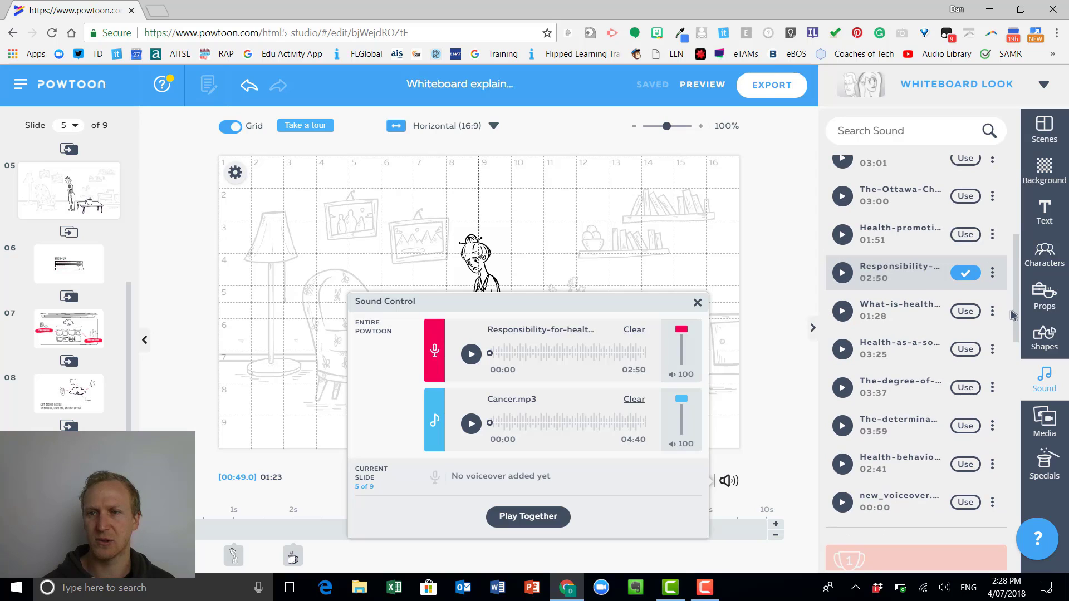
left_click_drag(1016, 295, 1019, 362)
left_click(930, 432)
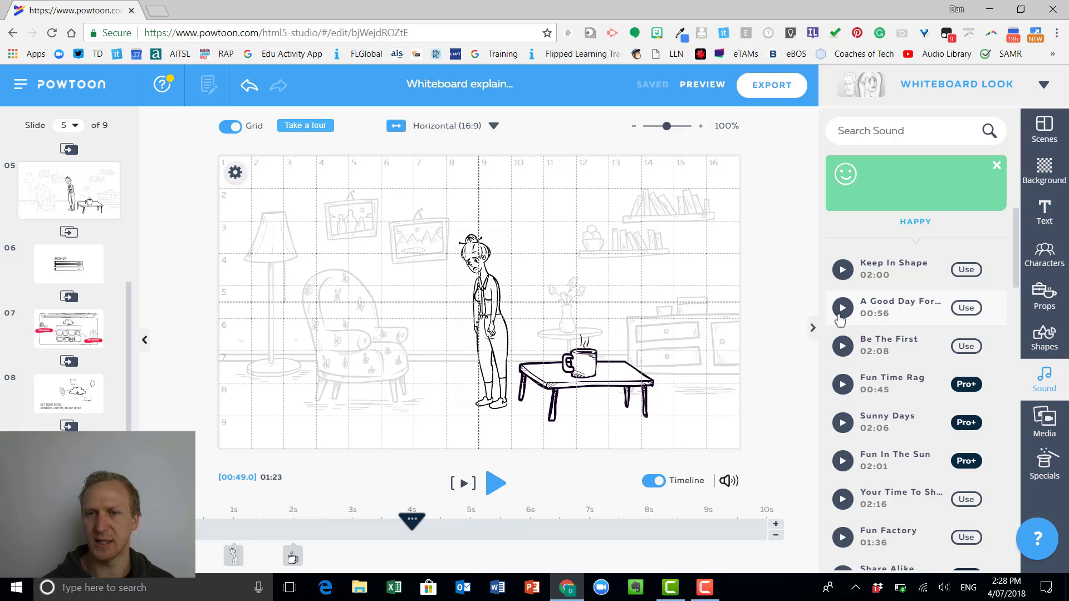
left_click(842, 310)
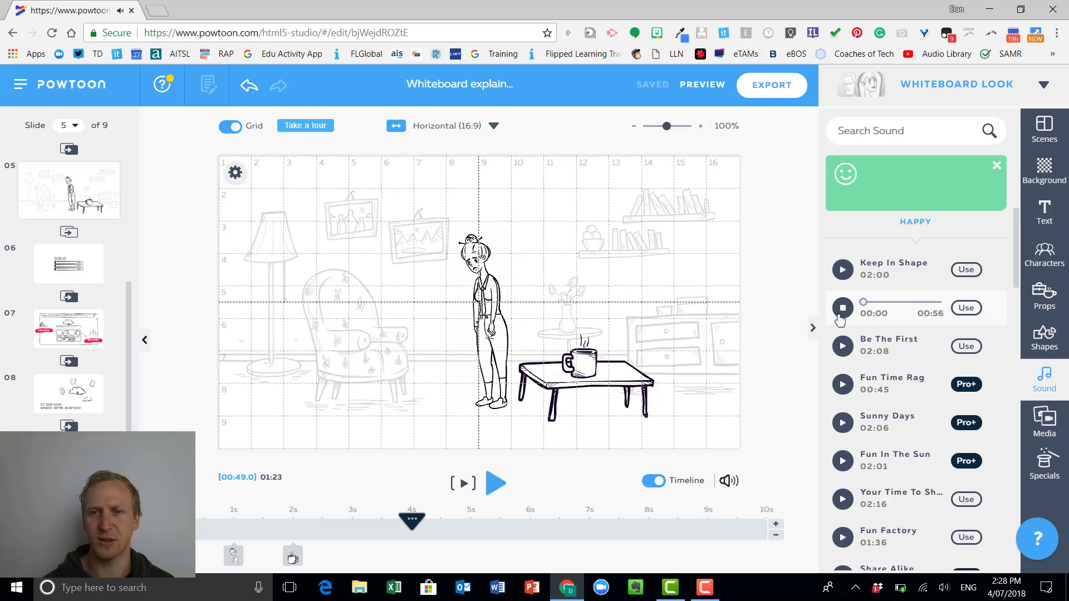
left_click(966, 308)
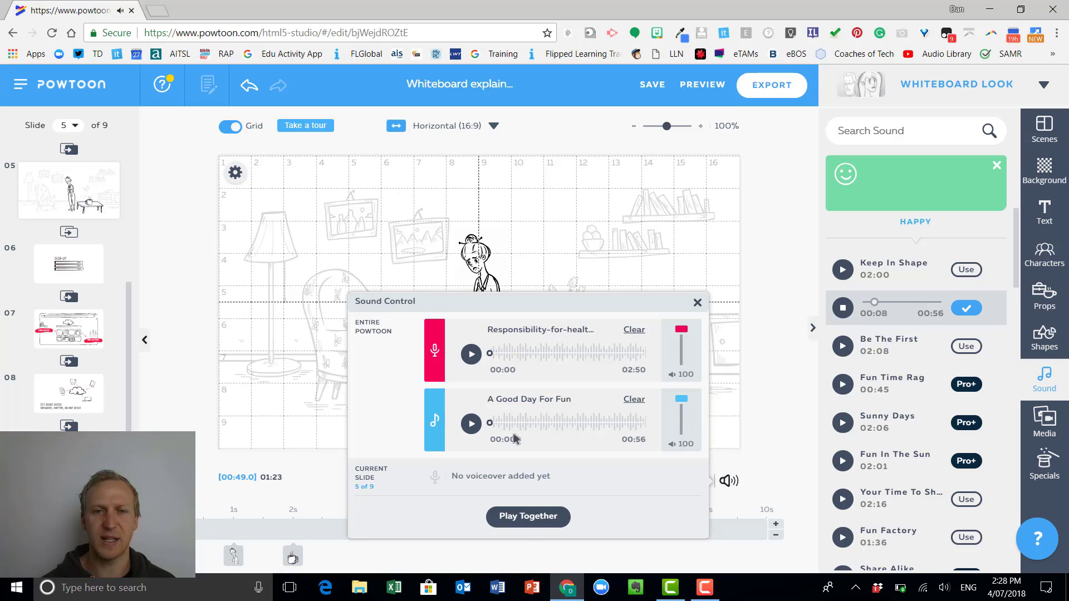
Play the voiceover and music together, lower the music volume to 6, and close the sound controls.
left_click(533, 516)
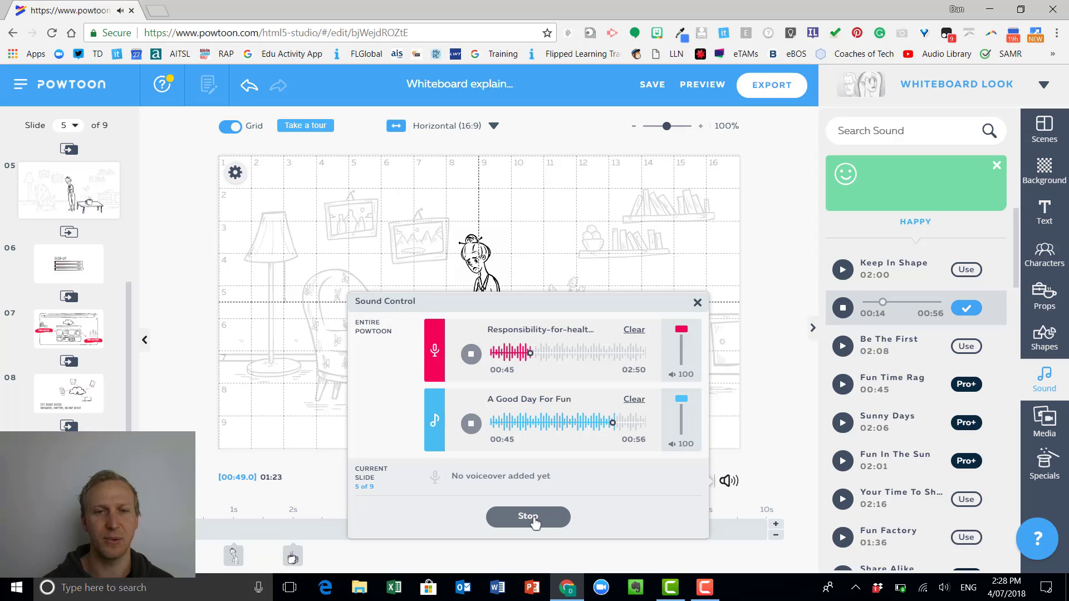
left_click(533, 517)
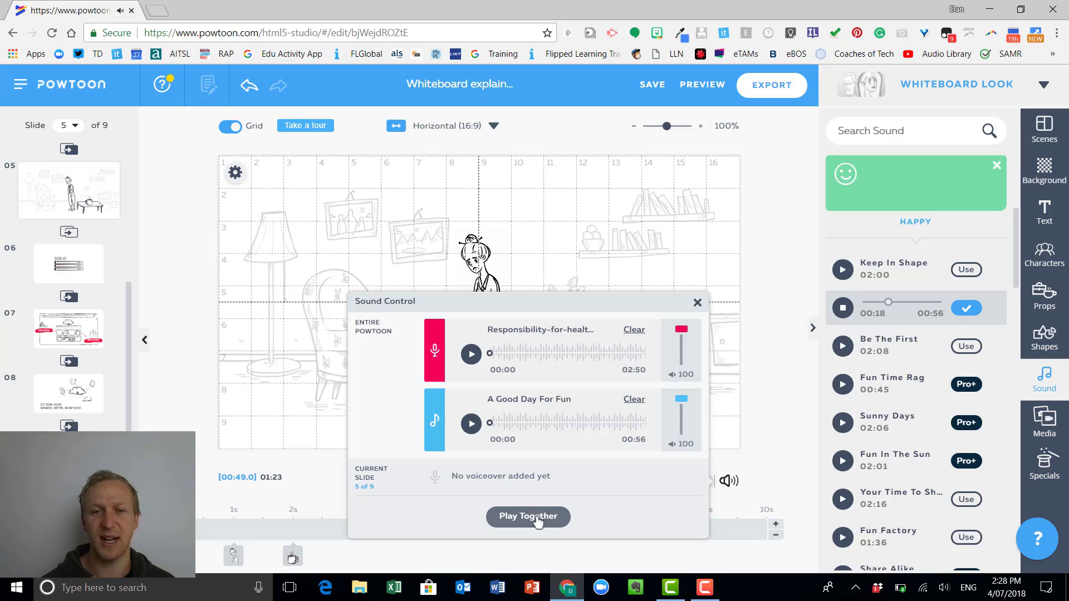
left_click(536, 518)
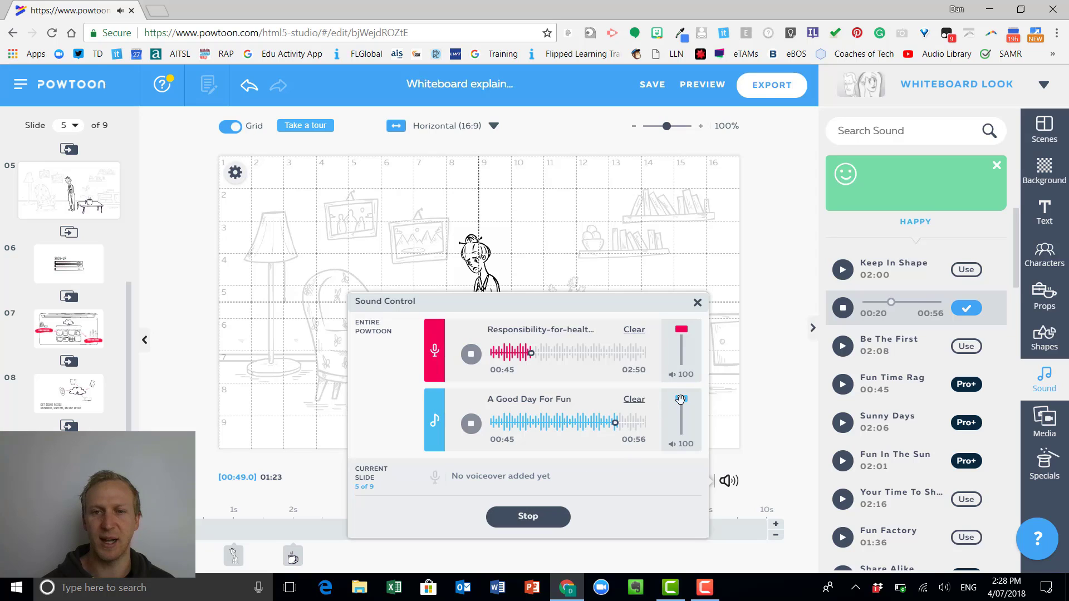
left_click_drag(680, 399, 691, 445)
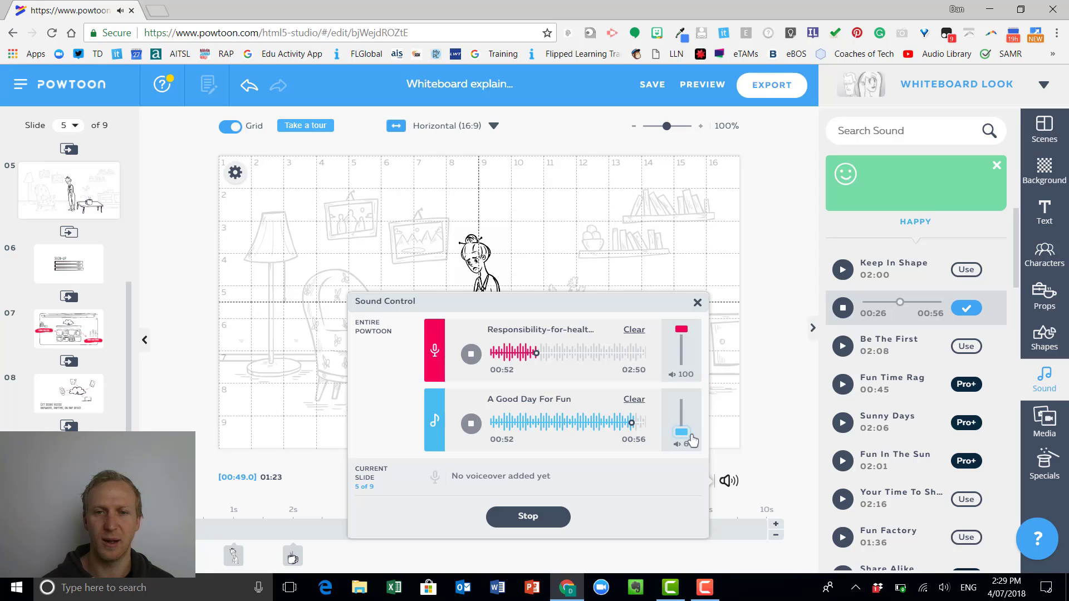
left_click(528, 516)
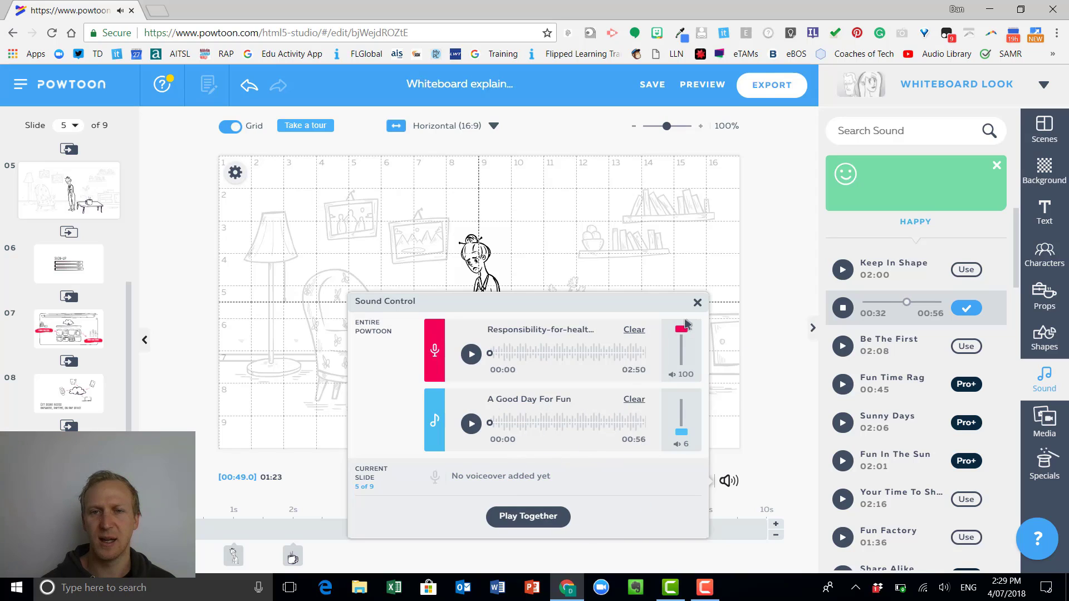
left_click(697, 304)
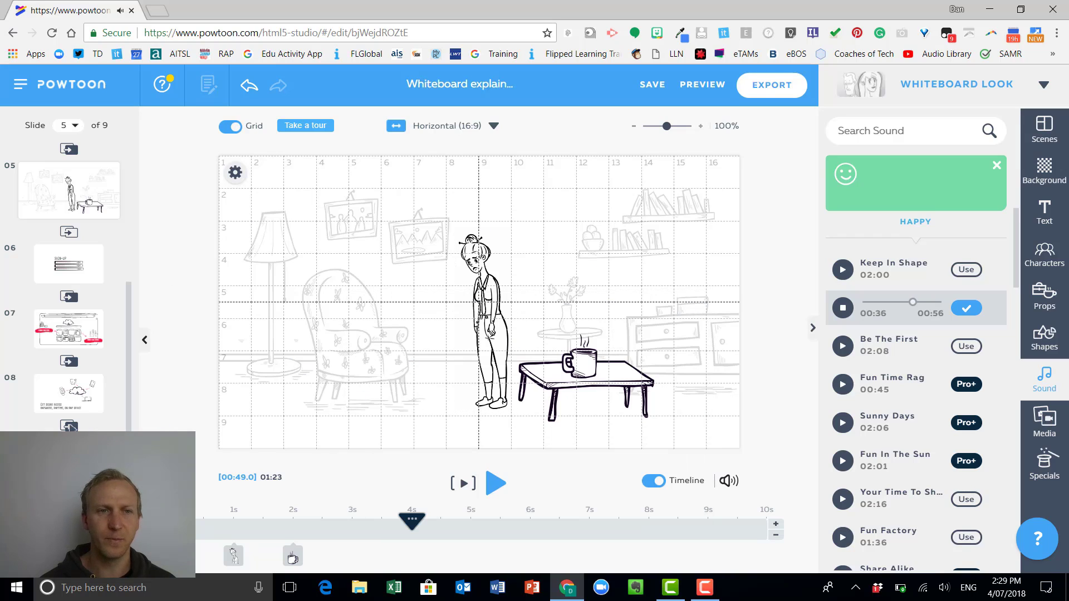
Look through the Basic, Executive, Stylized and Camera transitions available between slides 5 and 6.
scroll(70, 384, "up", 4)
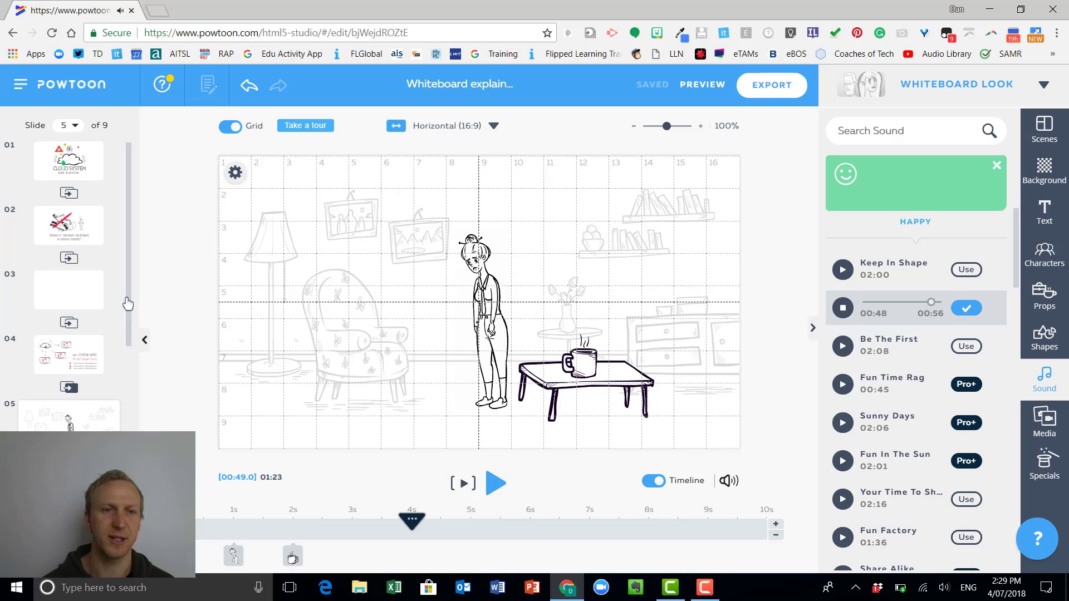
scroll(126, 346, "down", 2)
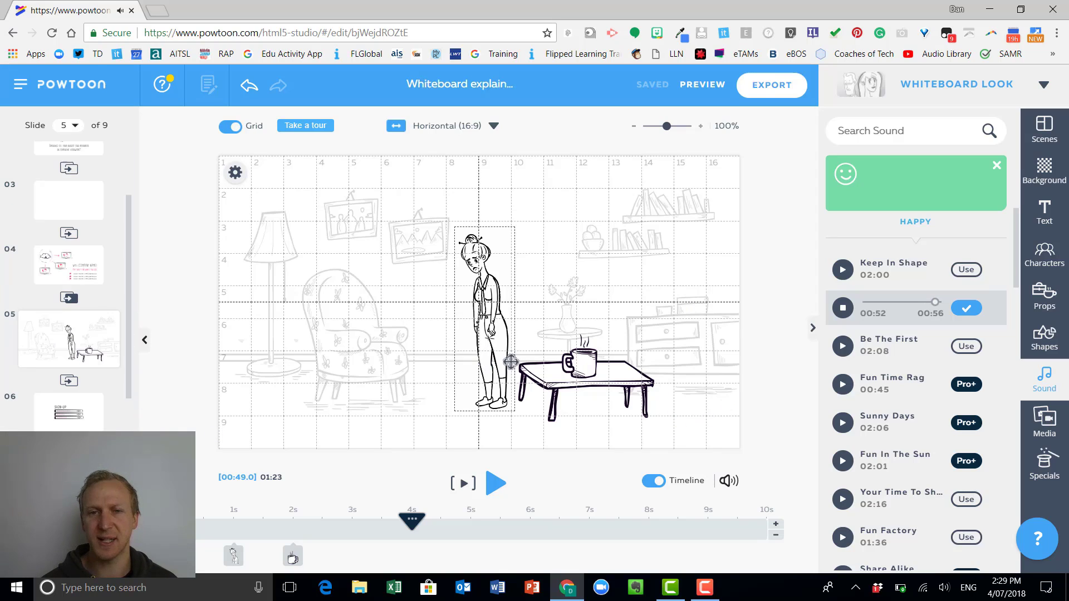
left_click(69, 383)
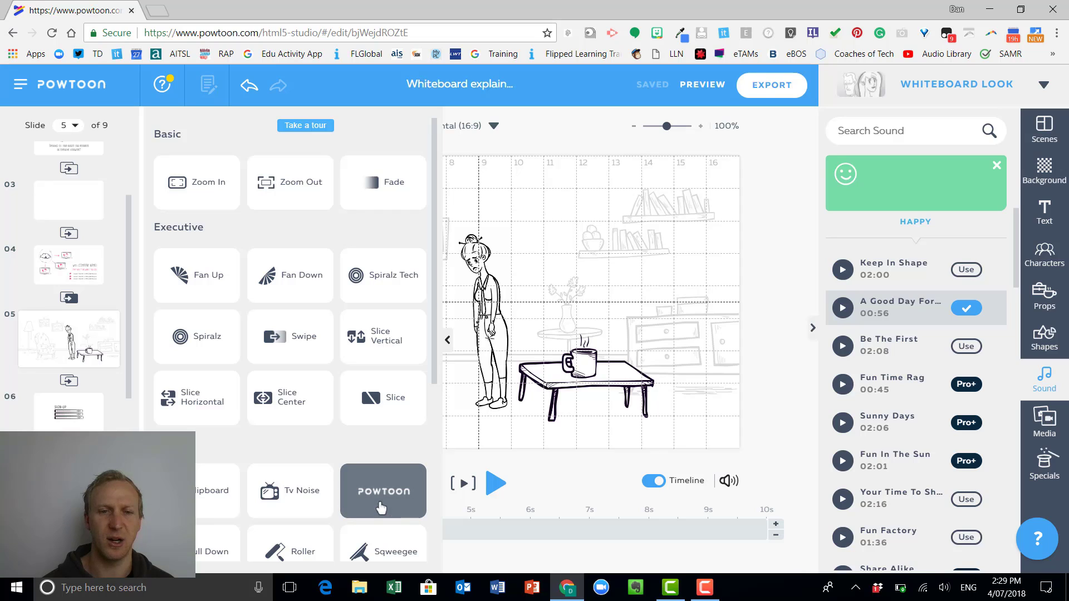
scroll(364, 429, "down", 1)
scroll(364, 429, "down", 3)
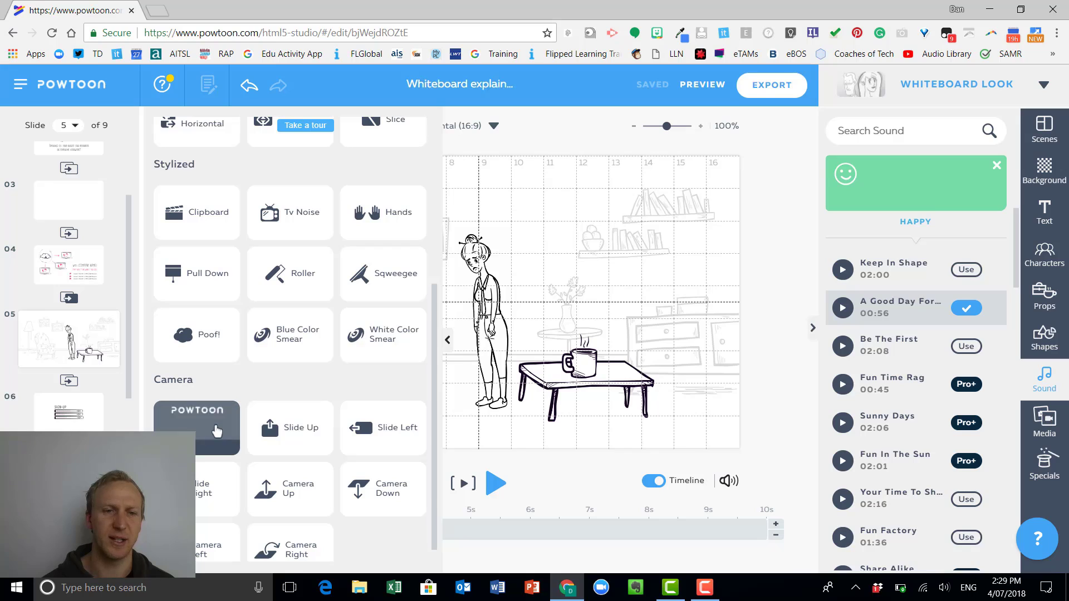
scroll(217, 431, "down", 1)
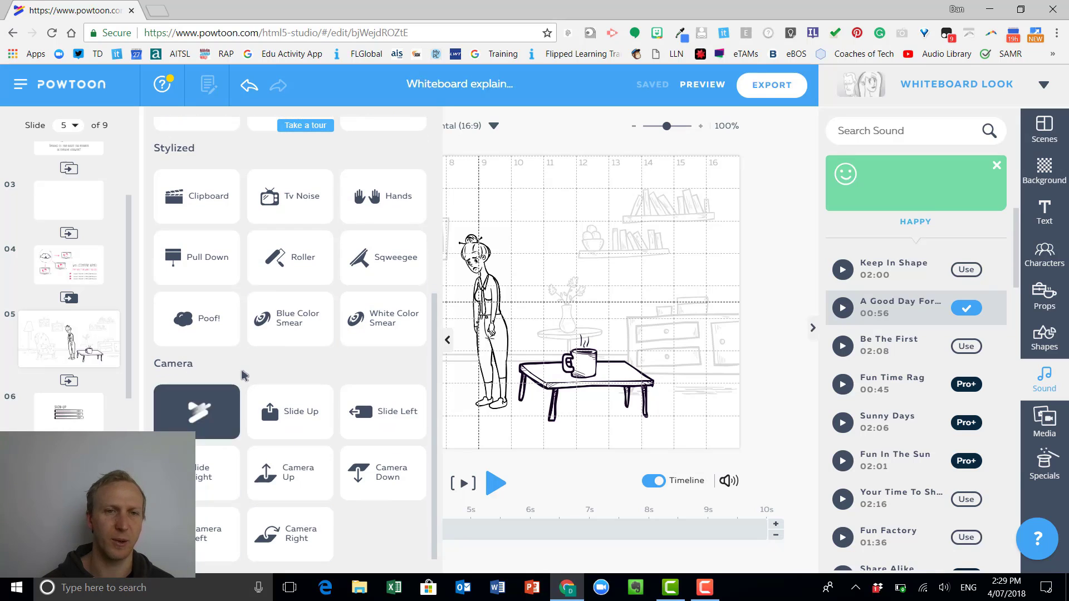
scroll(240, 356, "up", 4)
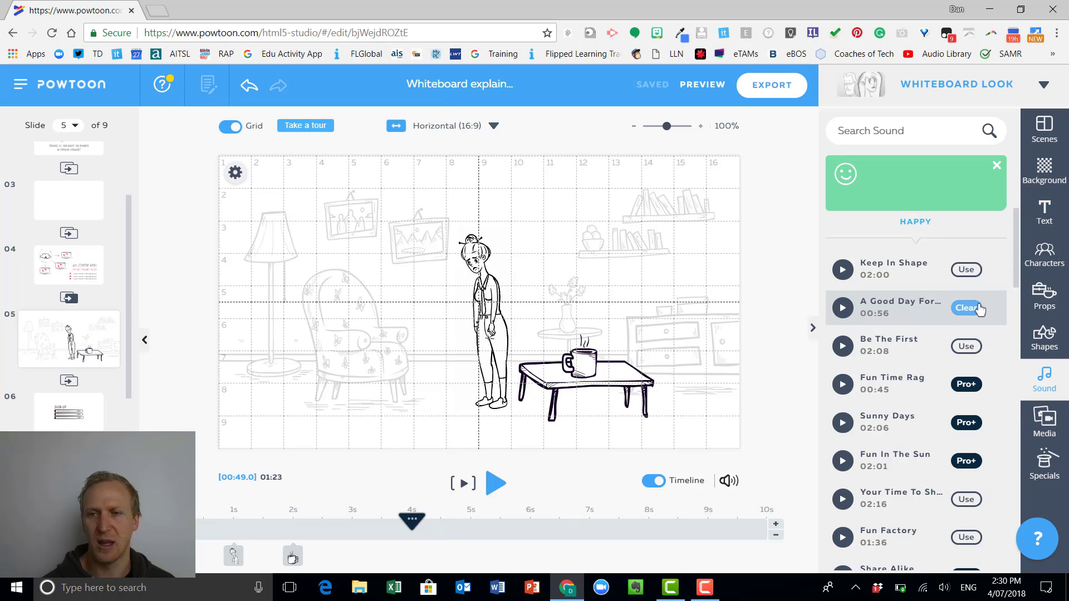
Start exporting the Powtoon as an MP4 download and set its category to Education.
left_click(767, 85)
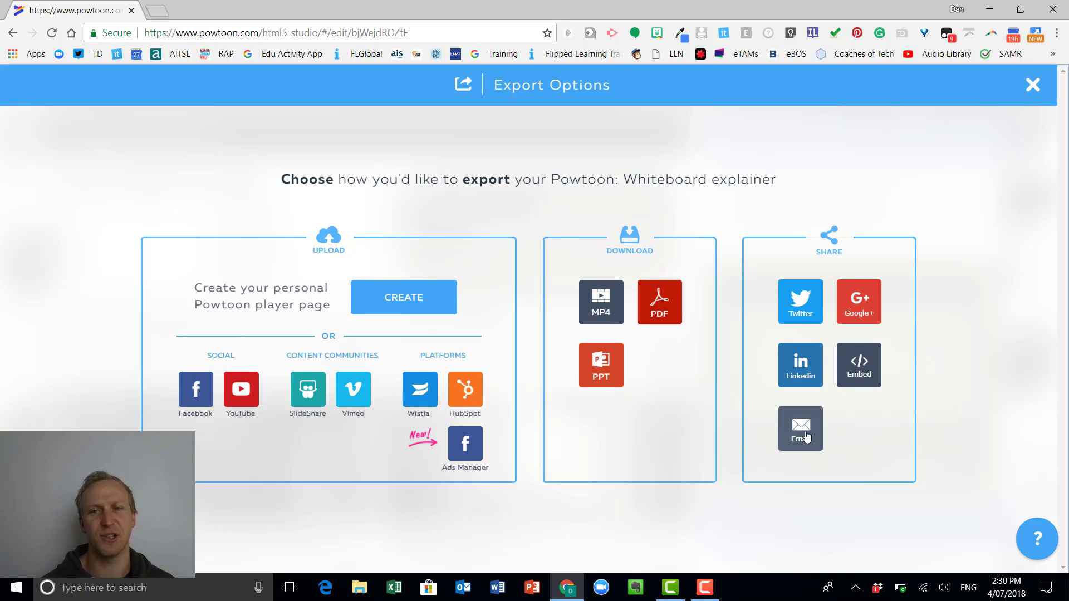
left_click(593, 310)
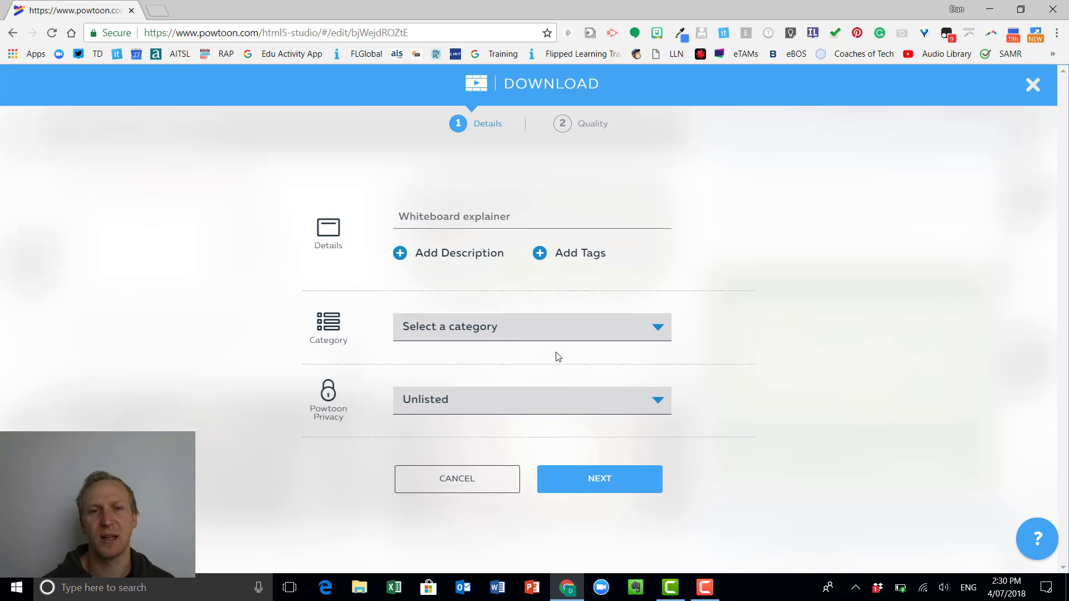
left_click(558, 337)
left_click(567, 323)
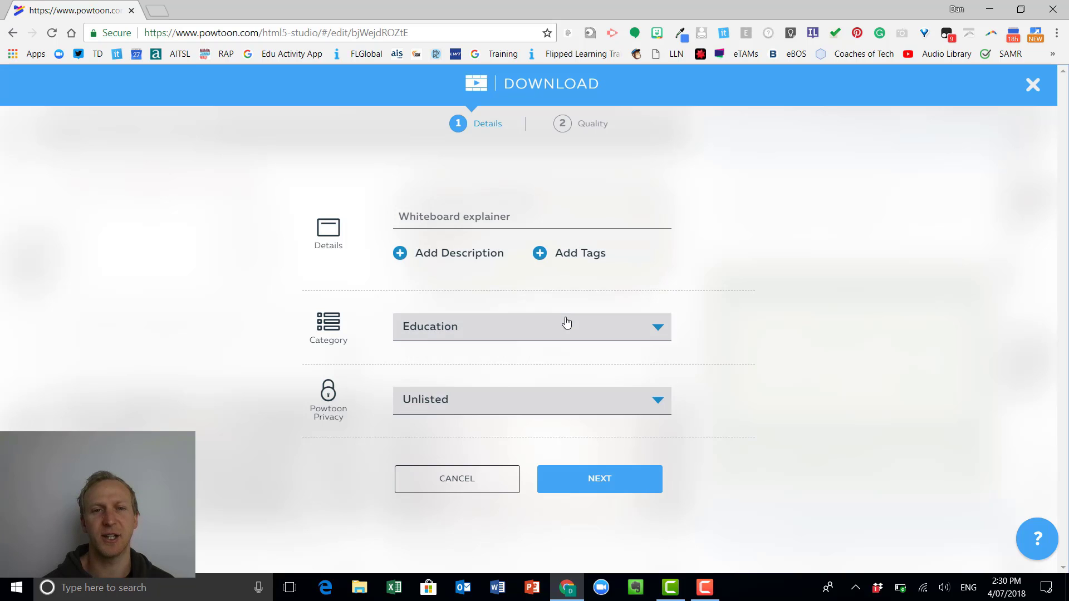
Keep the title Whiteboard explainer and Unlisted privacy, and download the Powtoon in Standard 480p with branding hidden.
triple_click(482, 222)
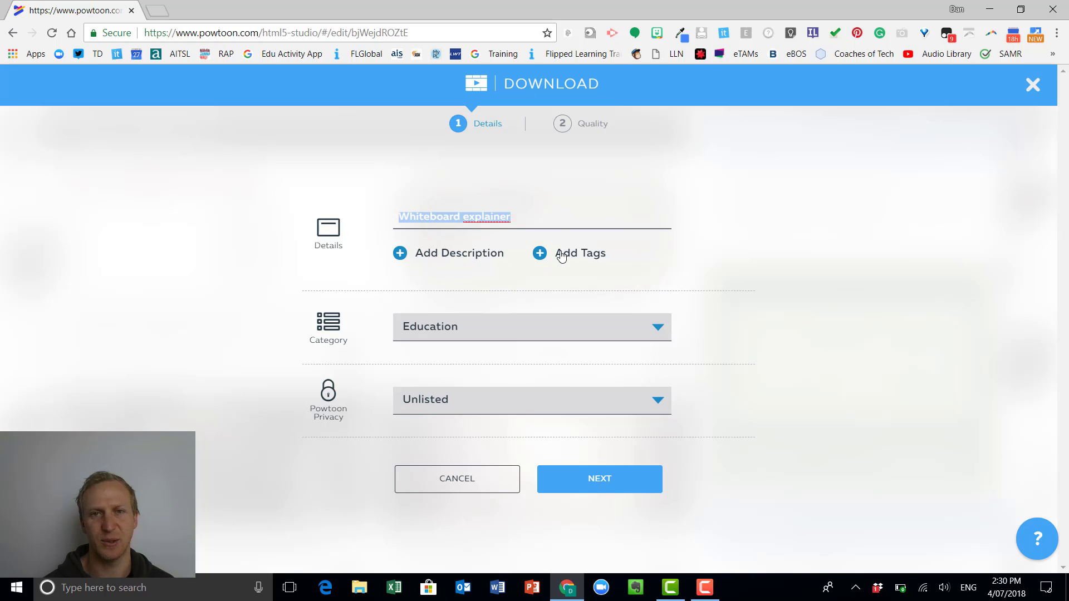
left_click(585, 406)
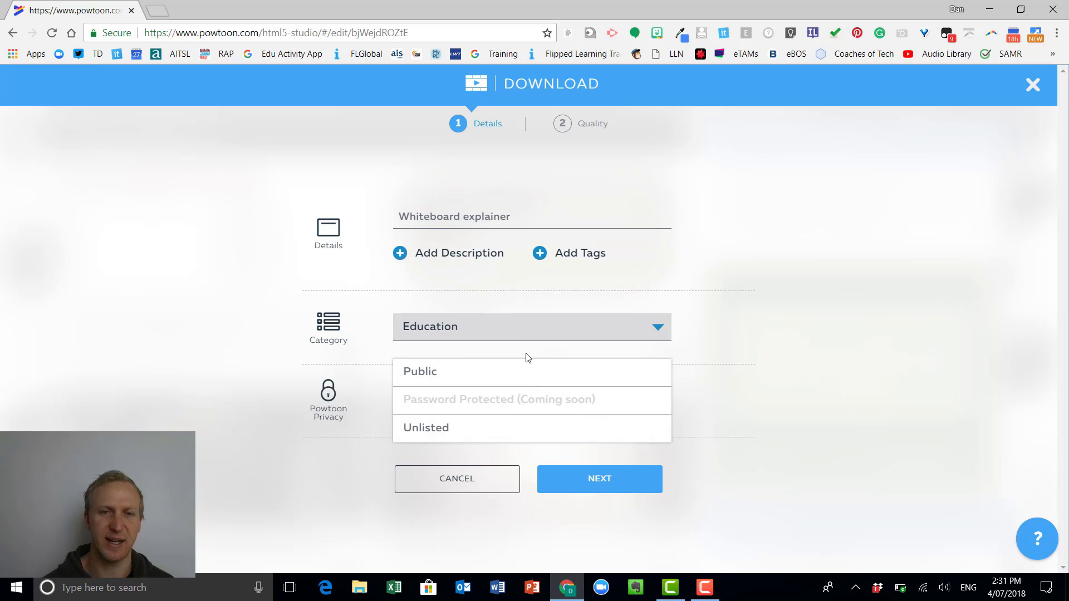
left_click(778, 394)
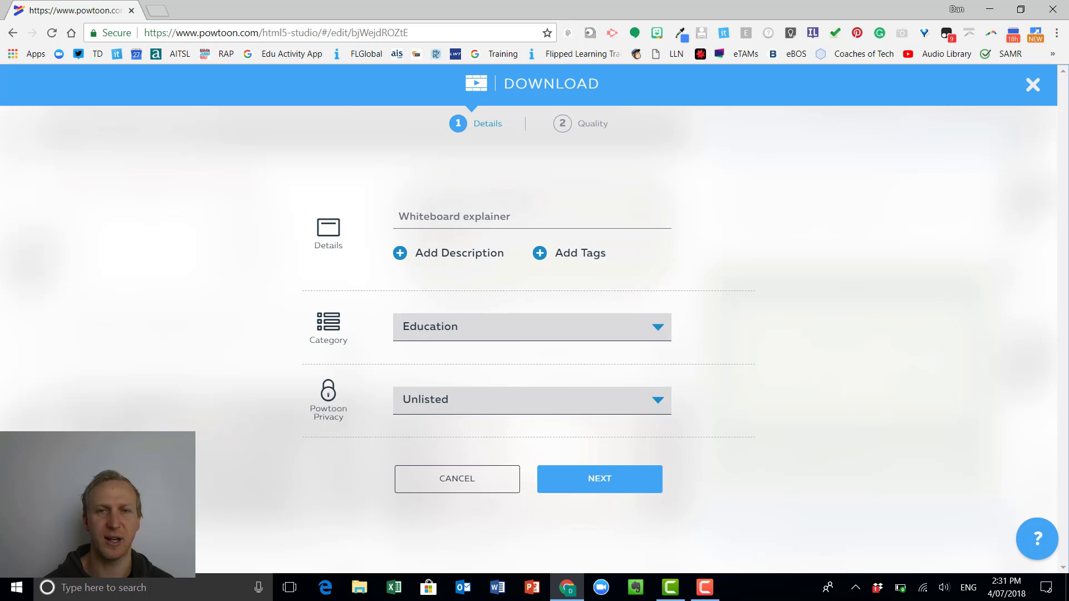
left_click(613, 485)
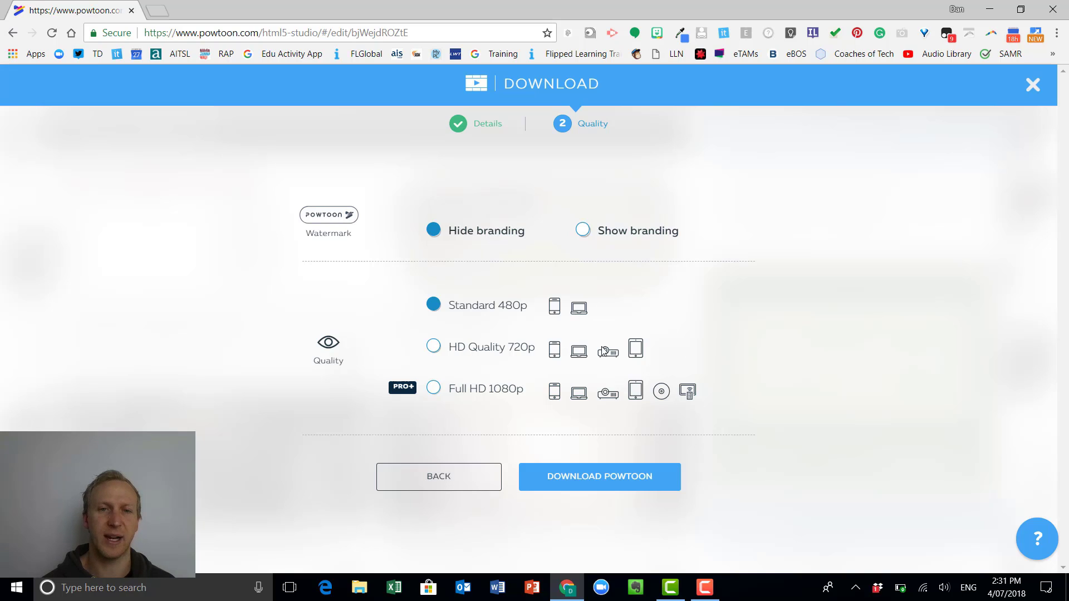
left_click(619, 488)
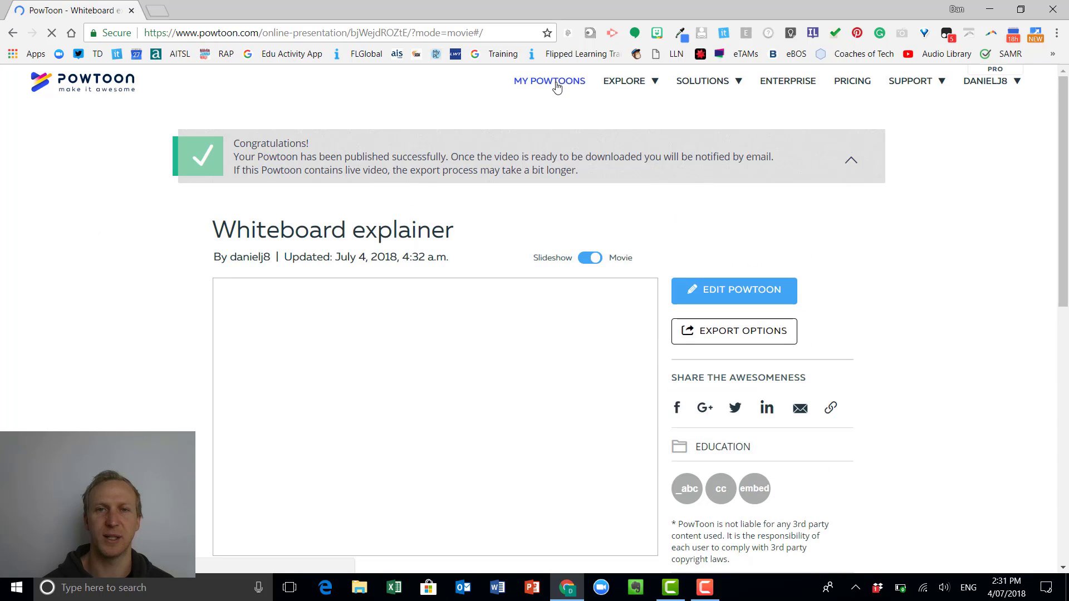
Go to My Powtoons, expand the Whiteboard explainer entry and check the state of its exports.
left_click(557, 83)
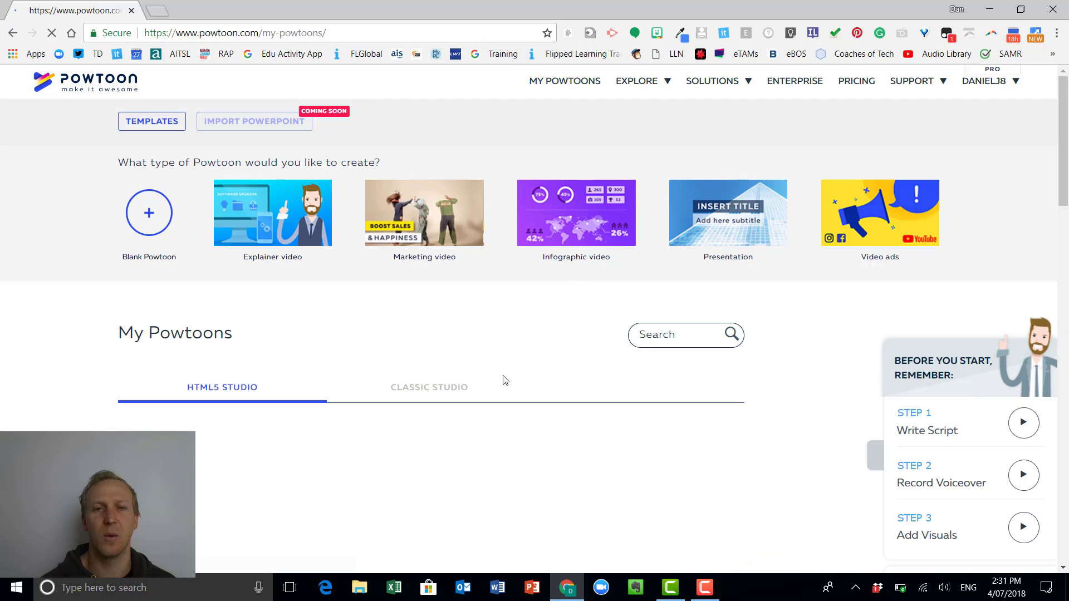
scroll(454, 374, "down", 1)
scroll(454, 375, "down", 3)
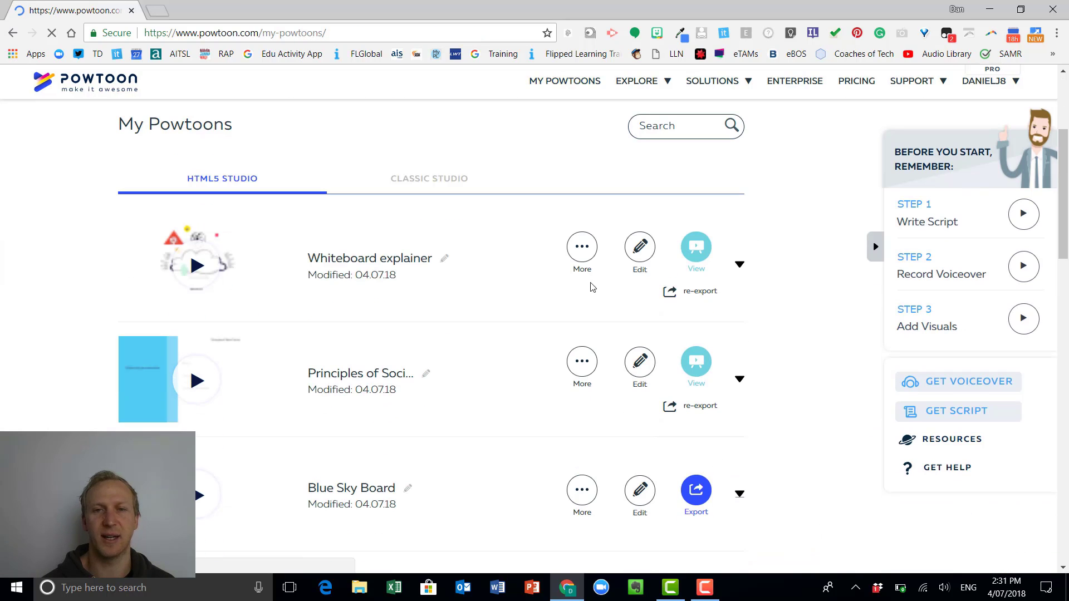
left_click(739, 265)
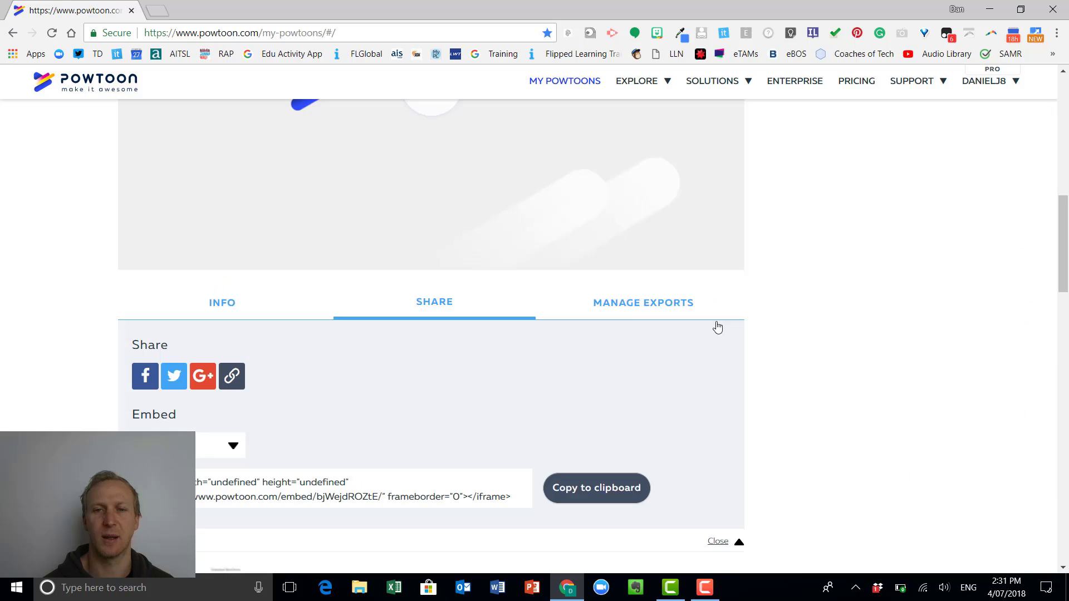
left_click(627, 305)
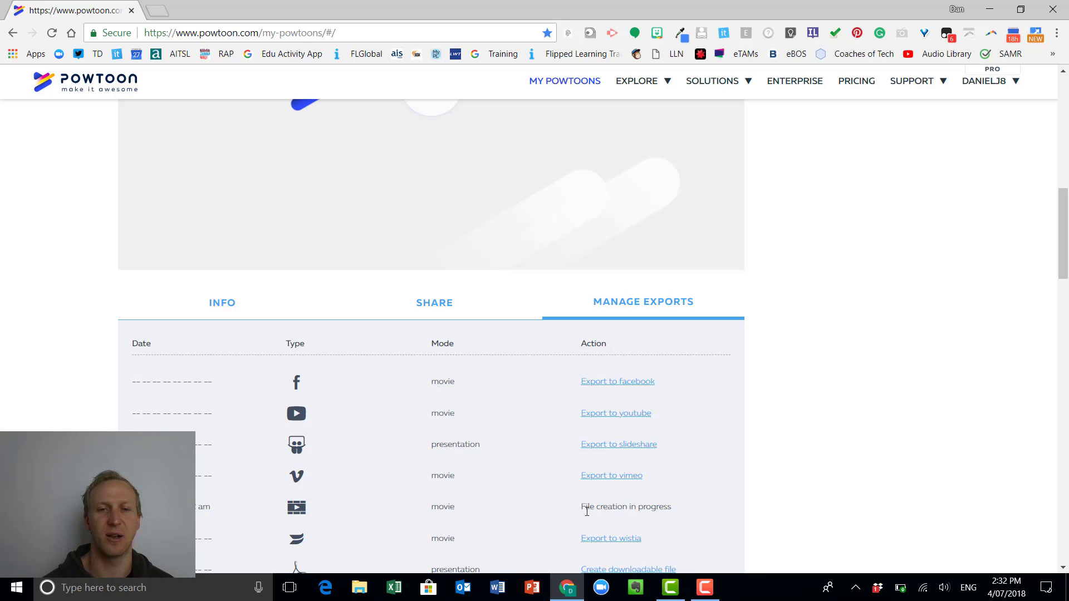
Look through the Whiteboard explainer's sharing links, embed size choices, and description and tags details.
left_click(433, 302)
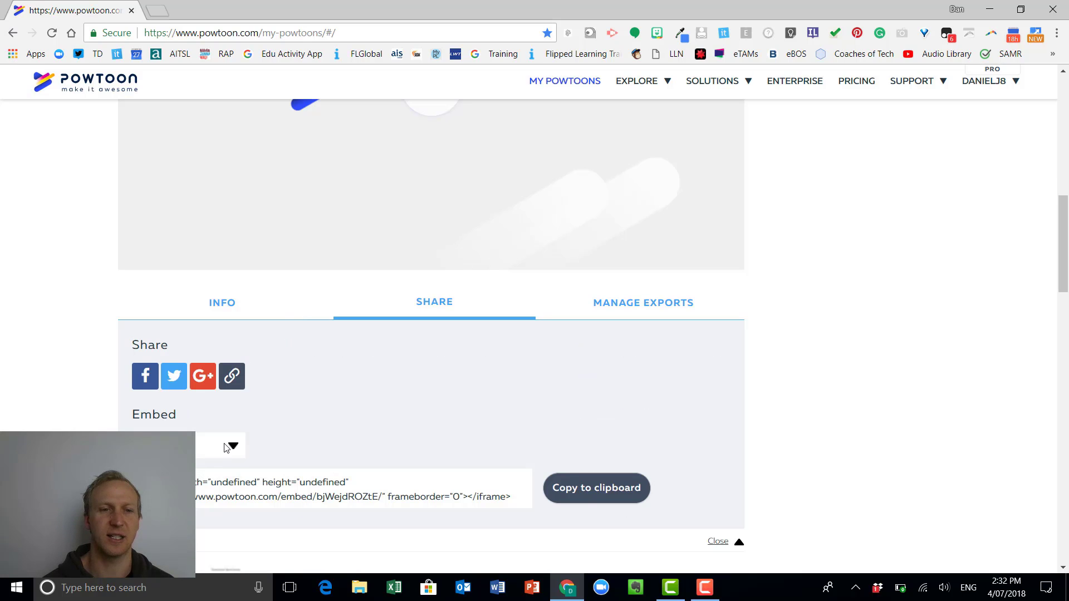
left_click(226, 447)
left_click(215, 484)
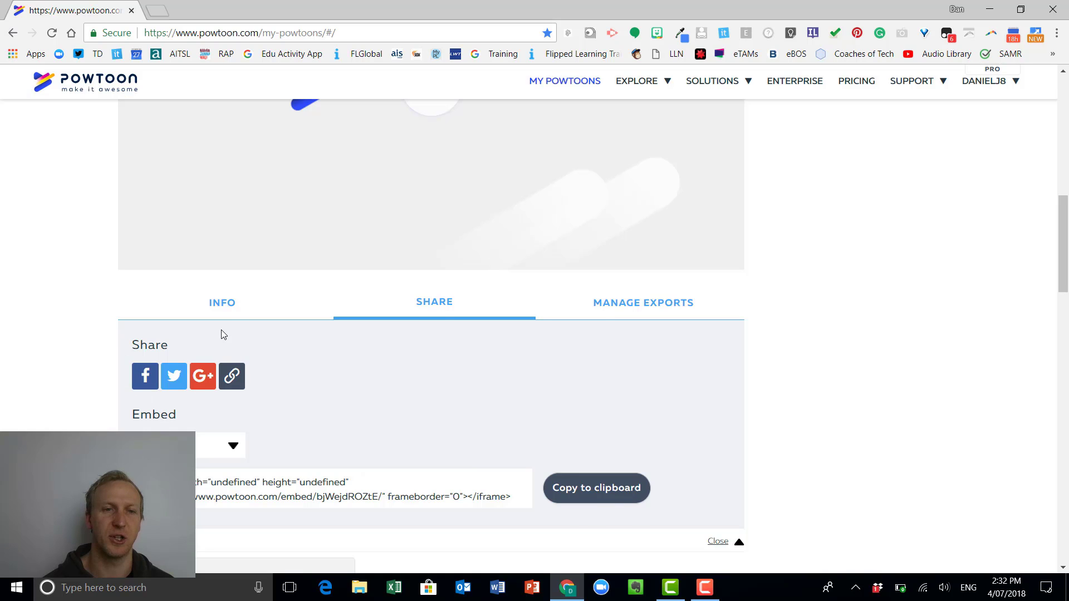
left_click(229, 312)
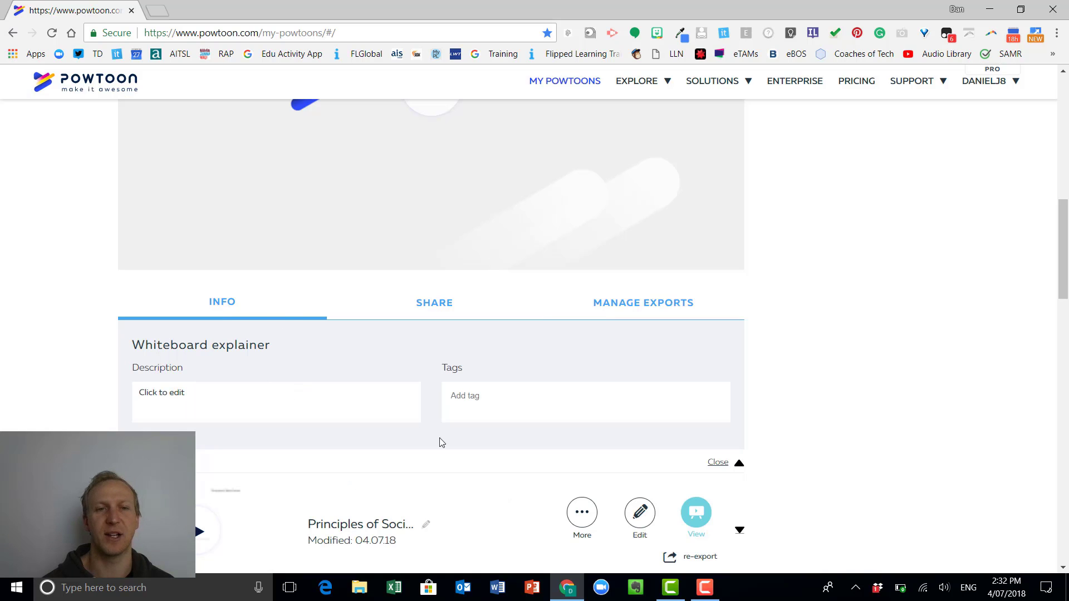